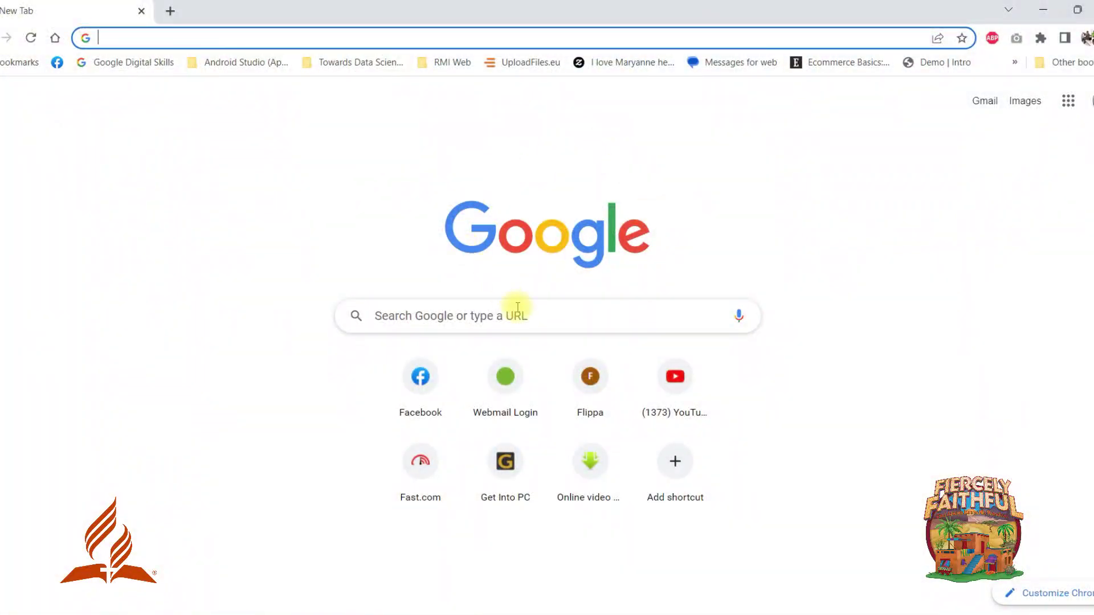
Search Google for 'lusaka central SDA'.
text(lusaka cen)
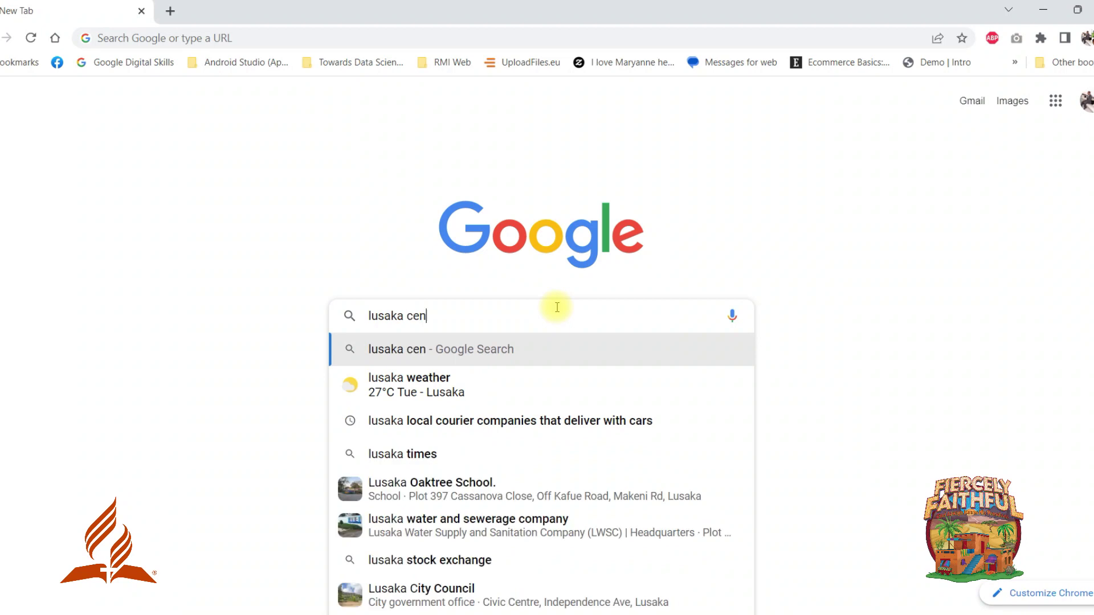
text(tral SDA)
key(Return)
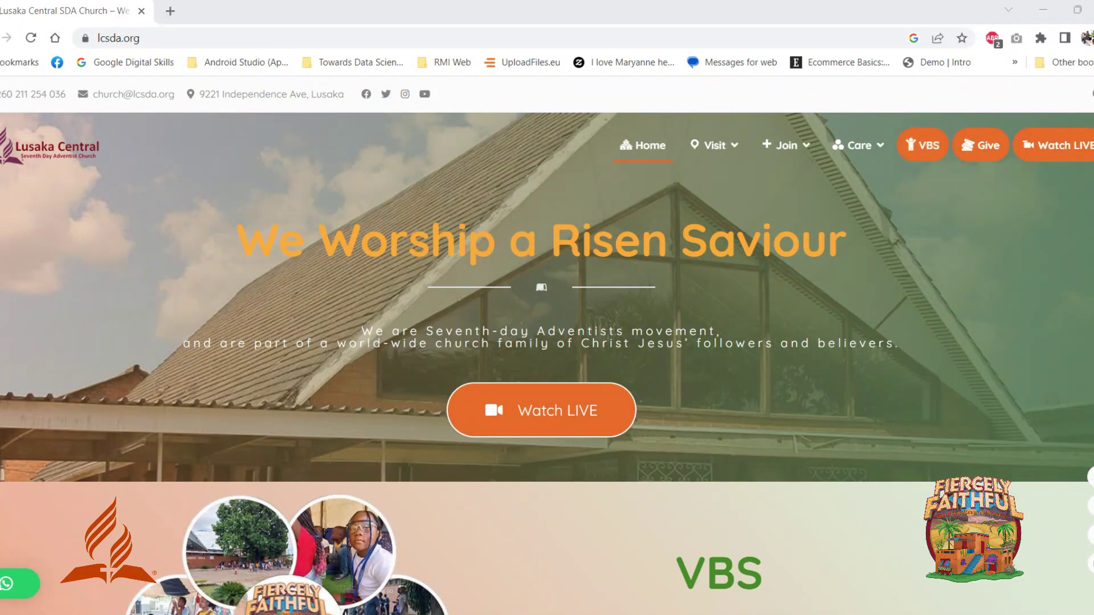
Open the VBS @ LCSDA site via Learn more and browse its About VBS and Attire sections.
scroll(547, 364, down, 4)
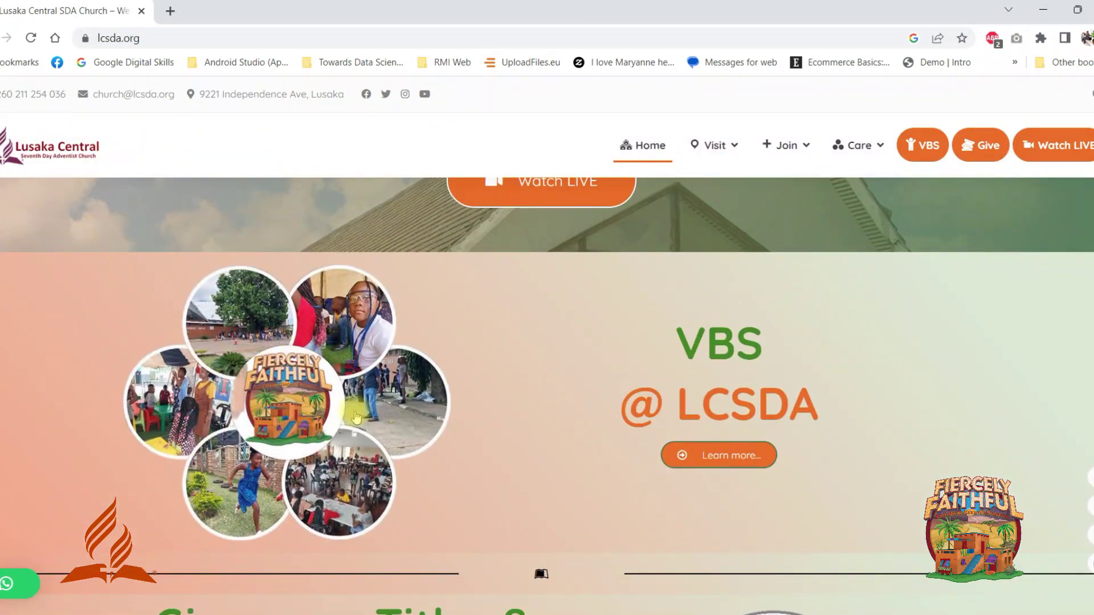
click(711, 454)
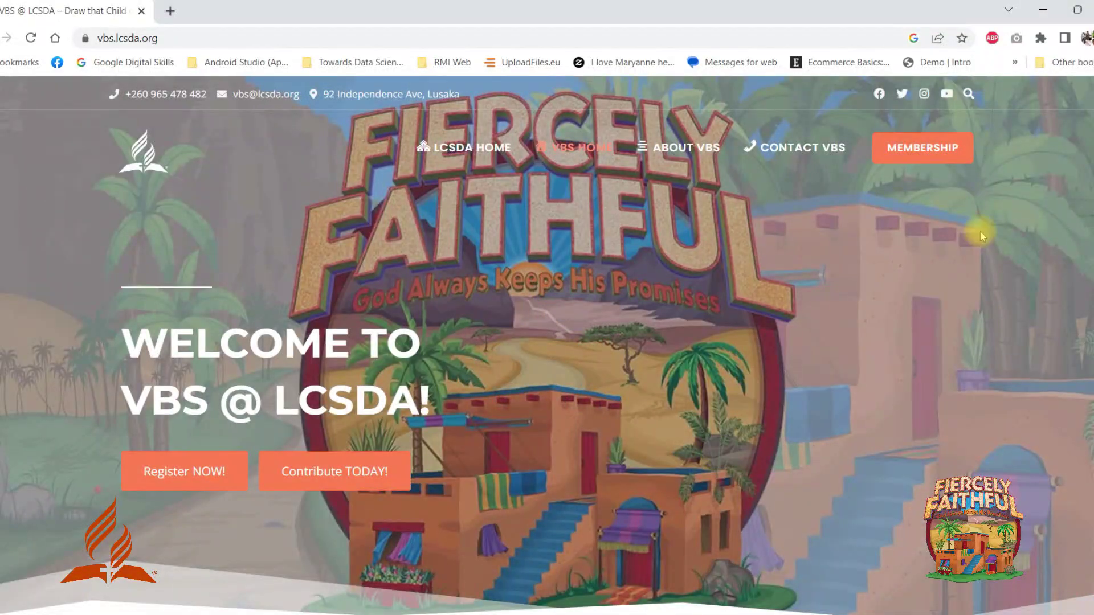
scroll(547, 345, down, 5)
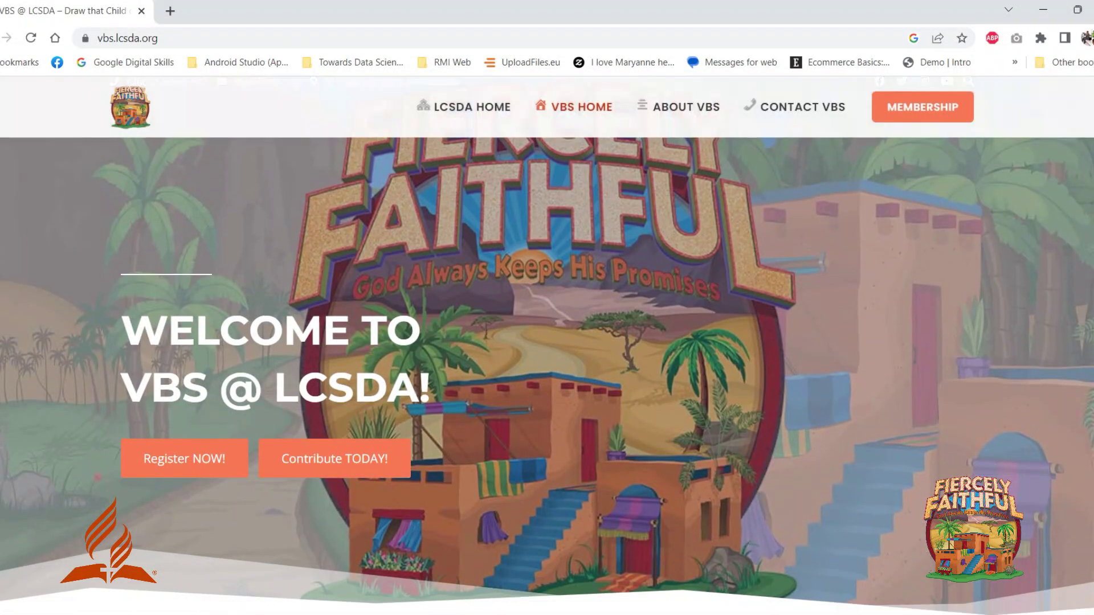
scroll(819, 151, down, 3)
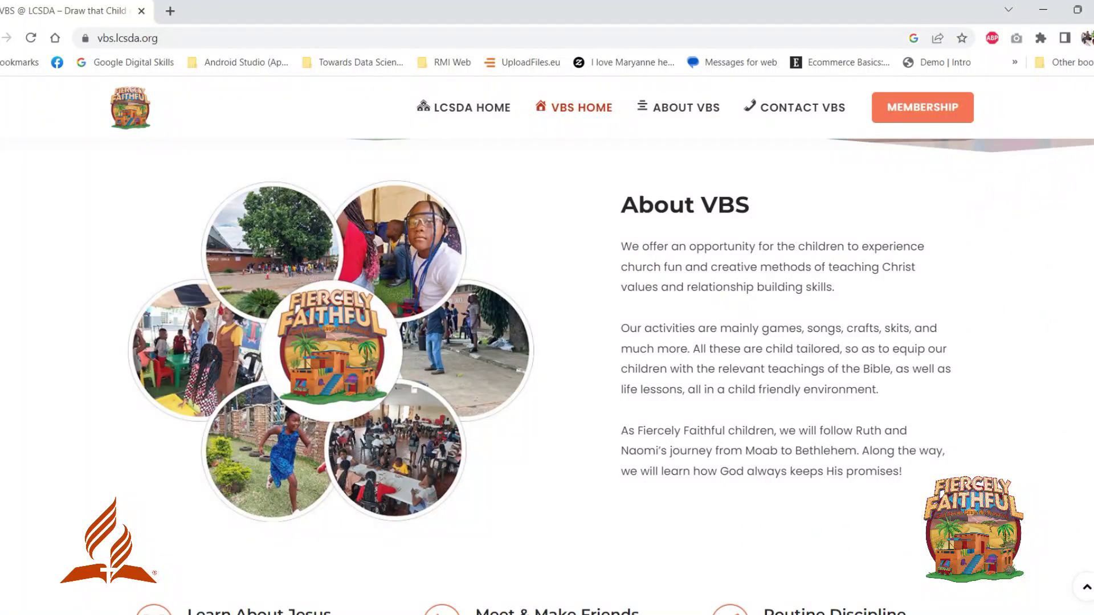
scroll(610, 376, down, 5)
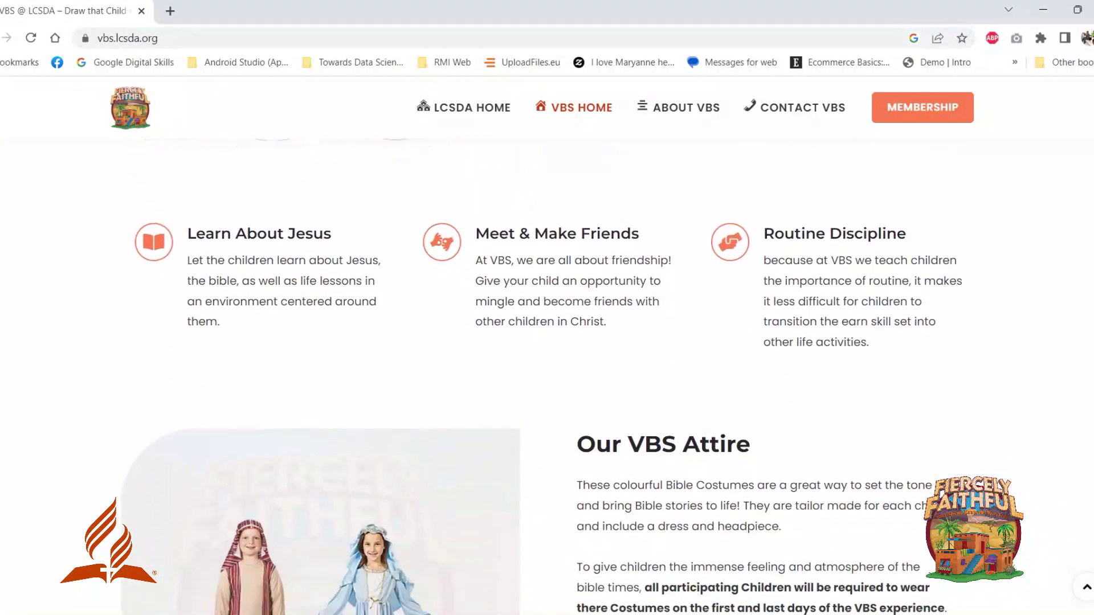
scroll(610, 377, down, 5)
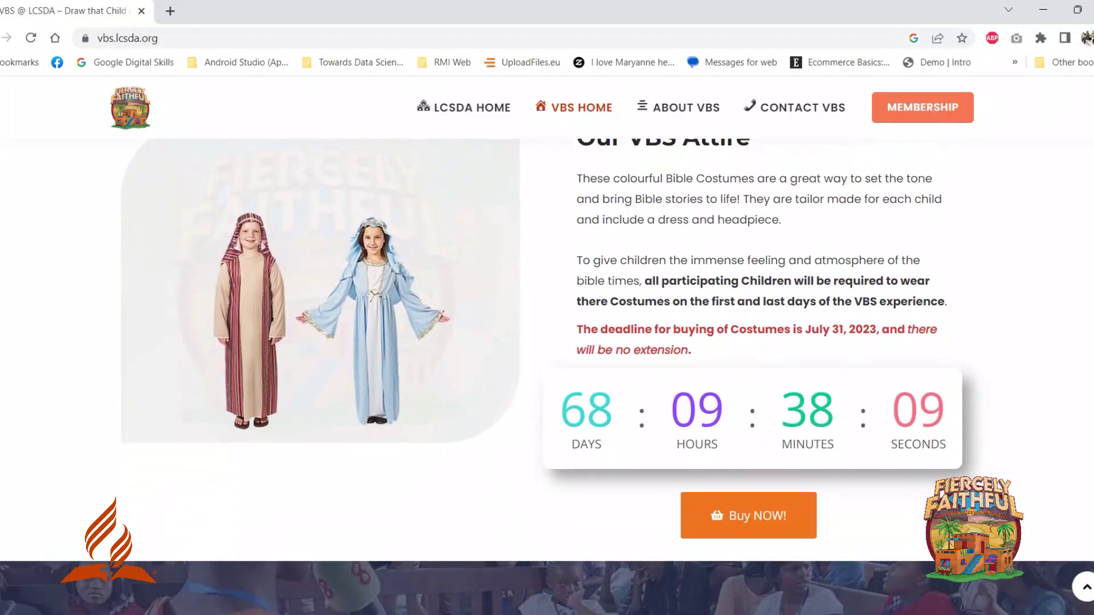
scroll(547, 376, up, 5)
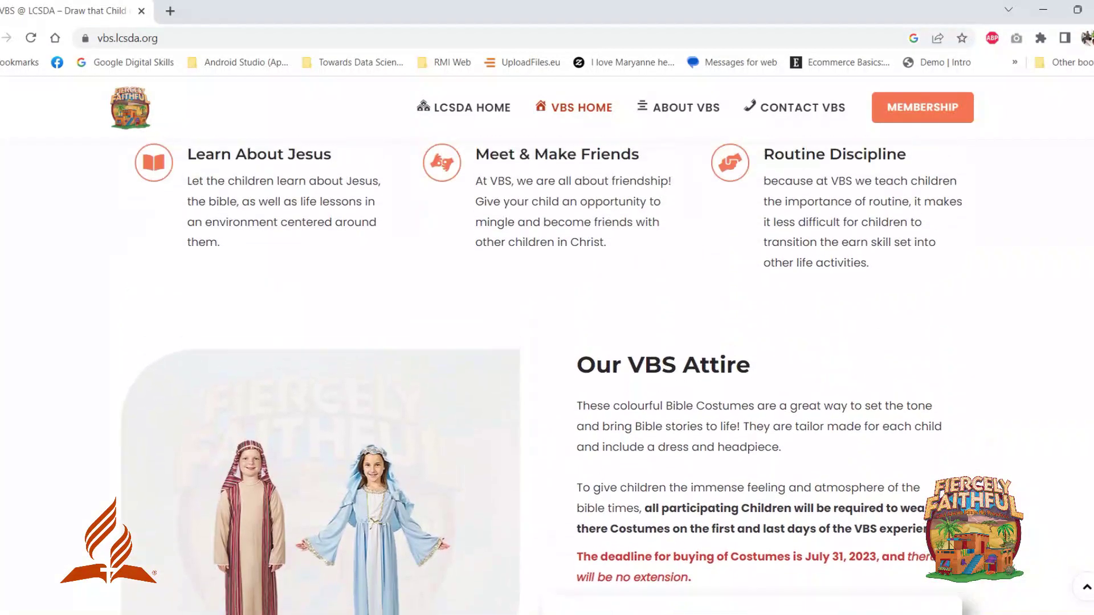
scroll(547, 376, up, 8)
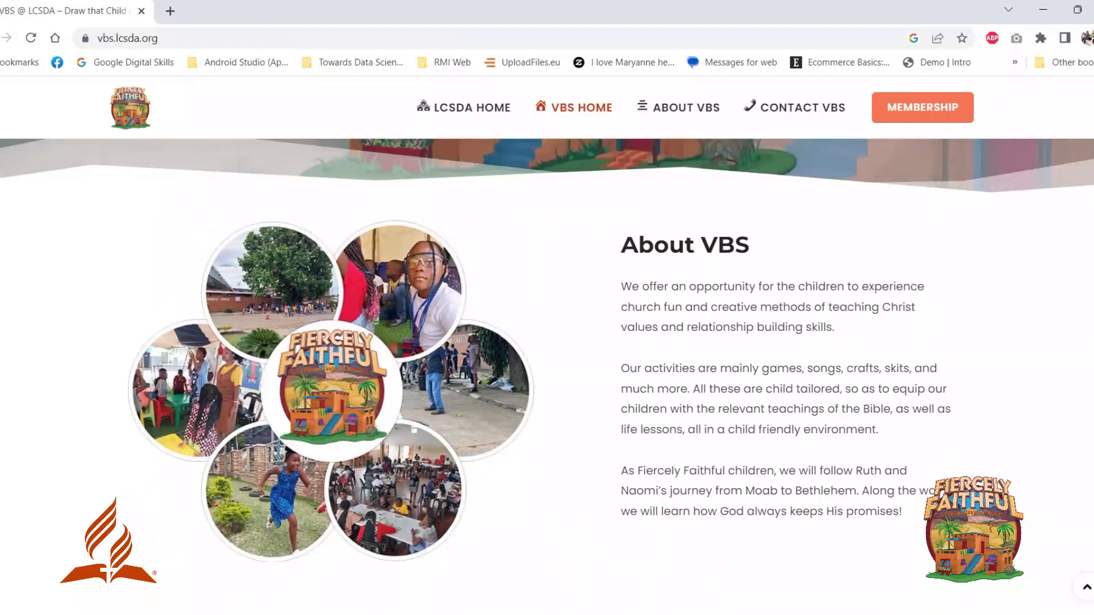
scroll(547, 376, up, 8)
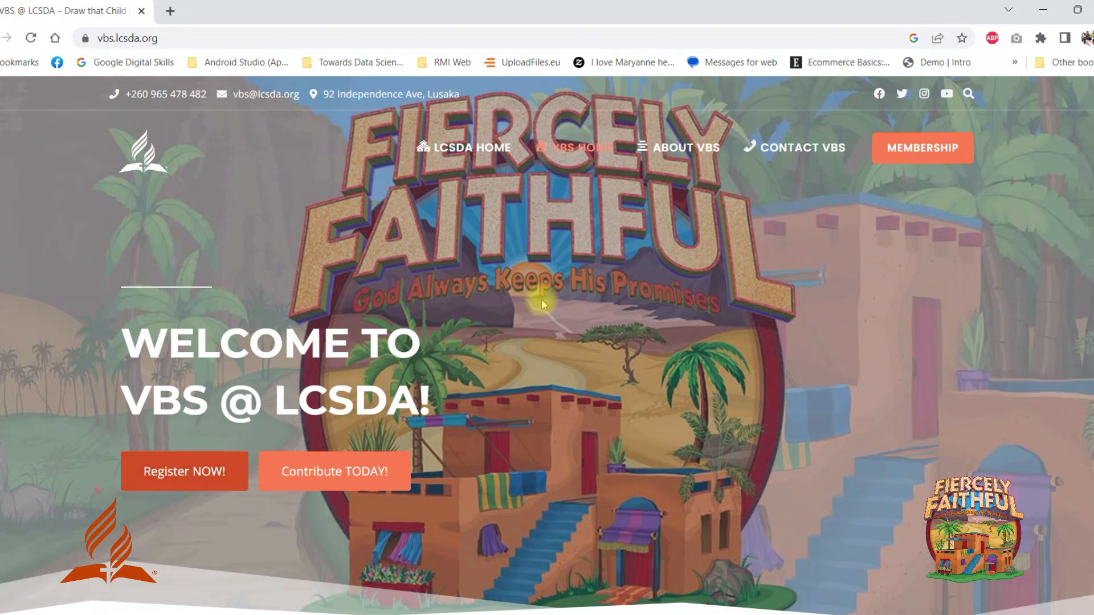
Create a VBS membership account by signing up with a Google account.
click(910, 149)
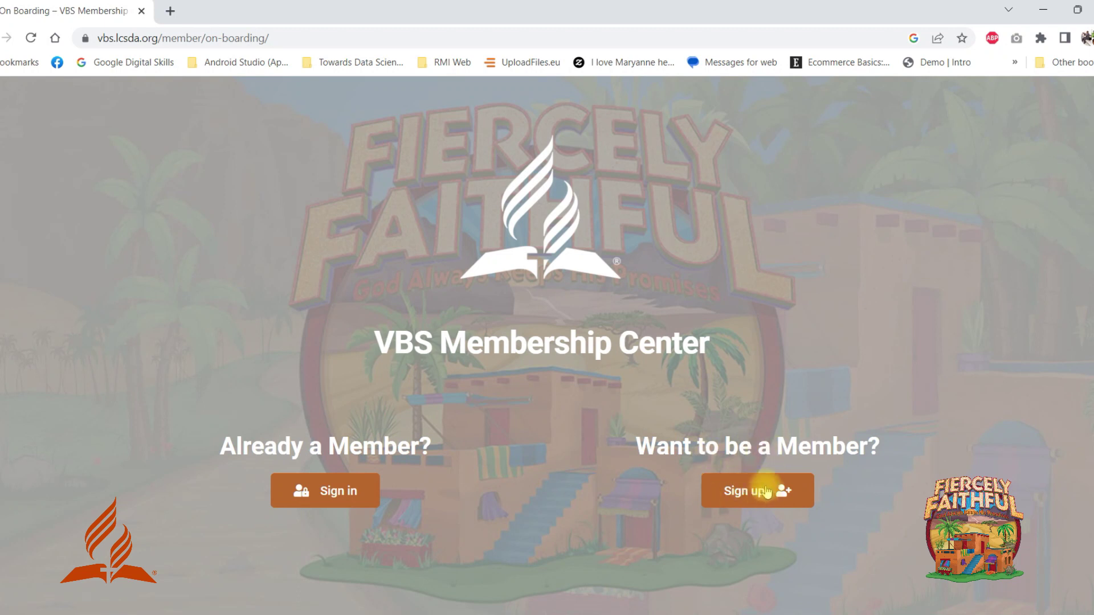
click(748, 495)
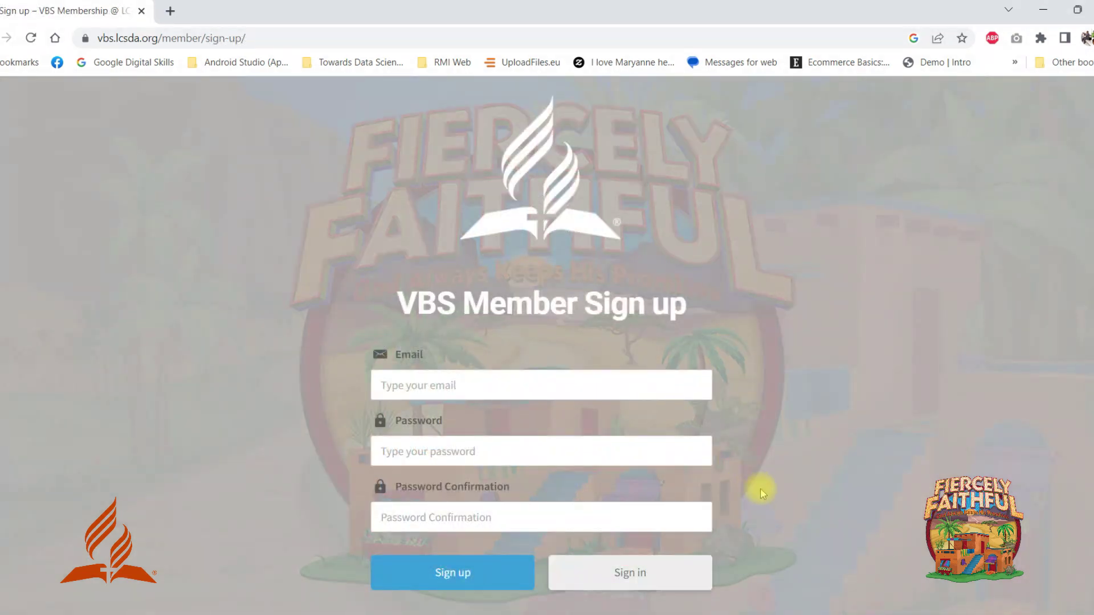
scroll(488, 364, down, 1)
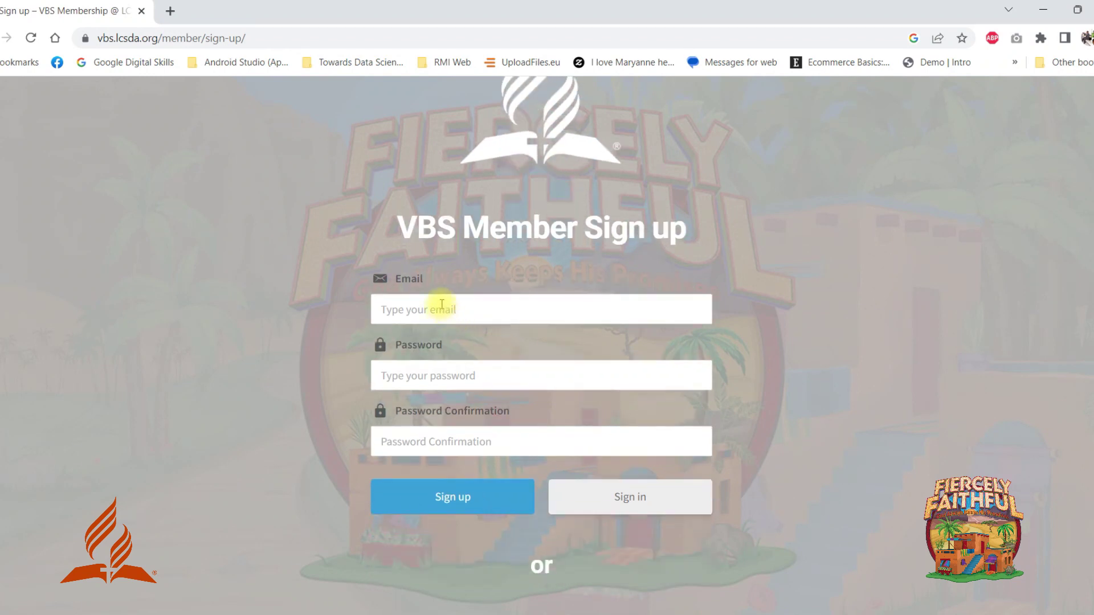
scroll(541, 342, down, 2)
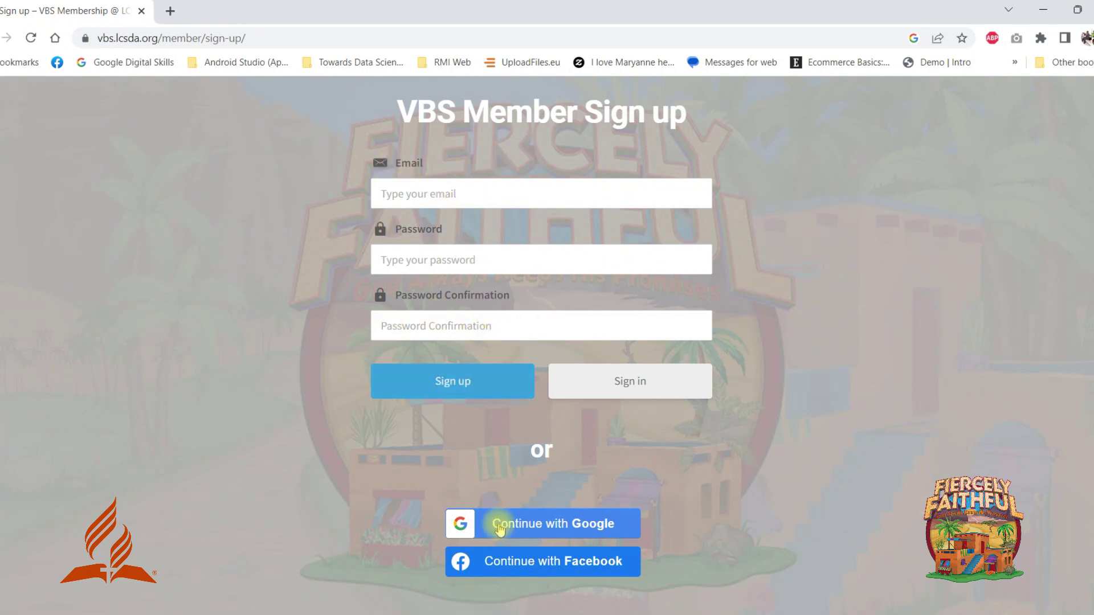
click(549, 525)
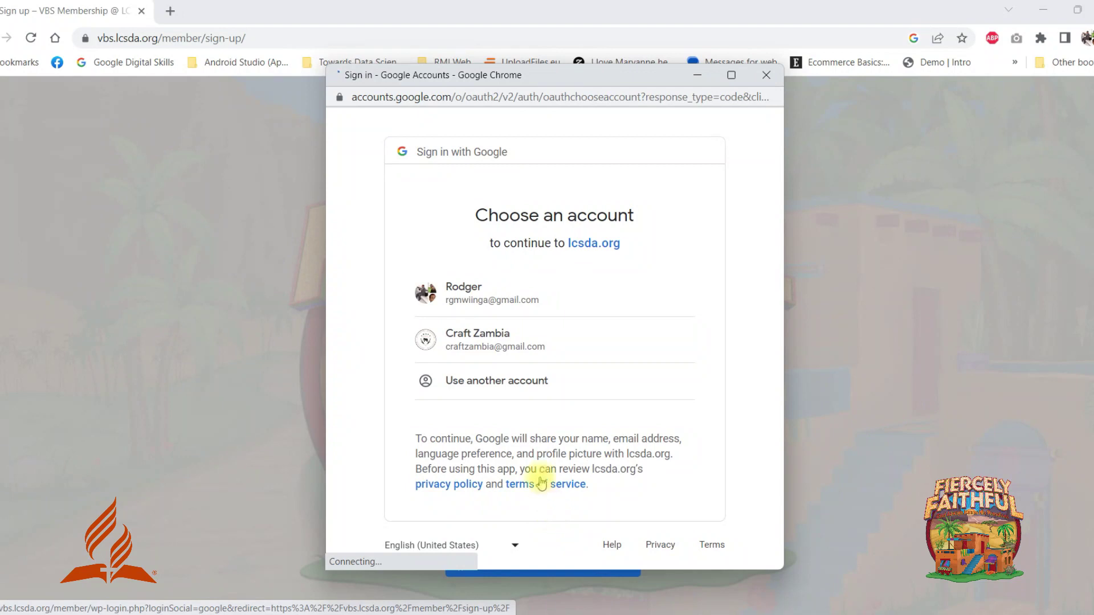
click(489, 296)
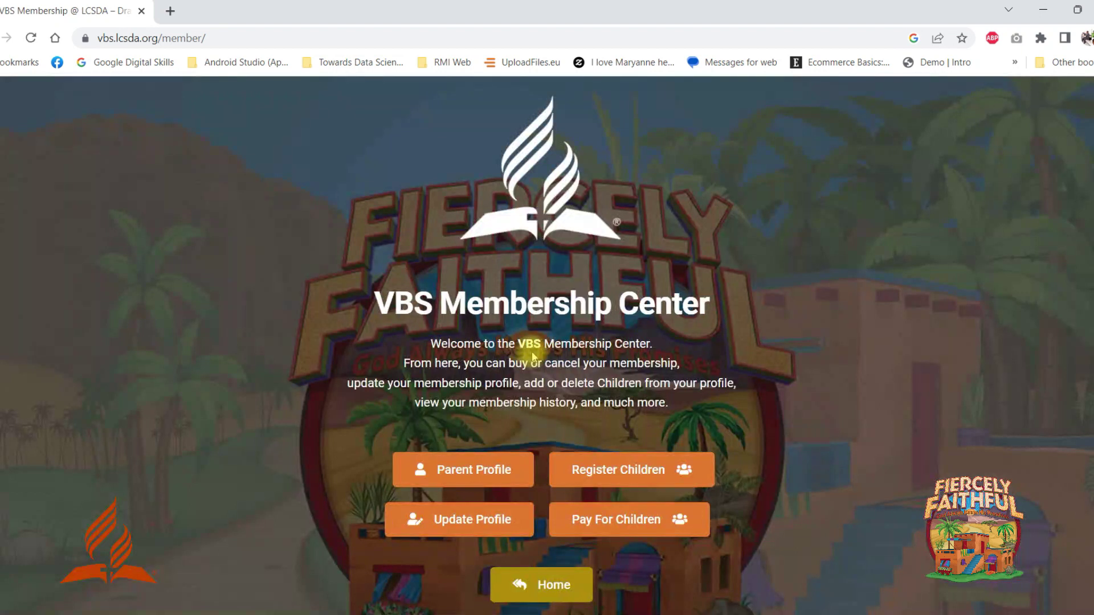
Open Parent Profile from the Membership Center and switch it to Edit Profile.
scroll(533, 354, down, 2)
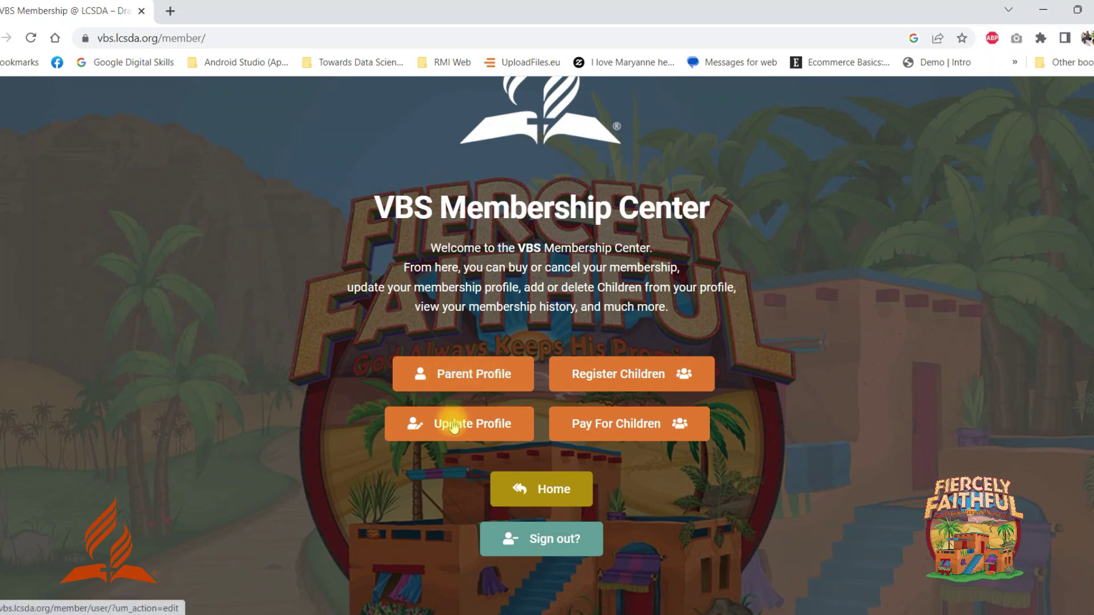
click(482, 375)
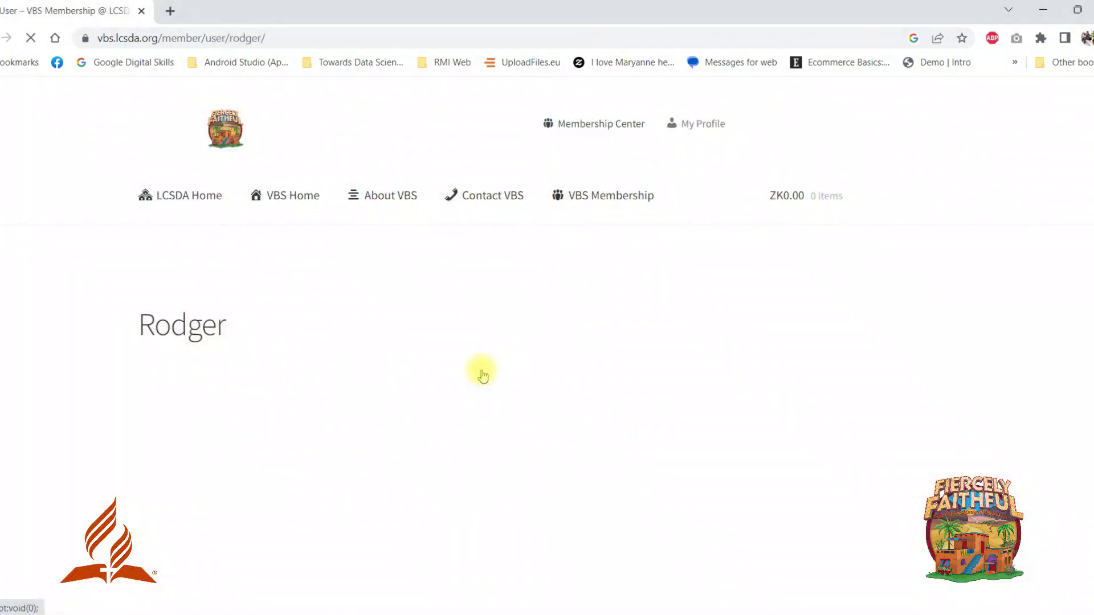
scroll(487, 367, down, 3)
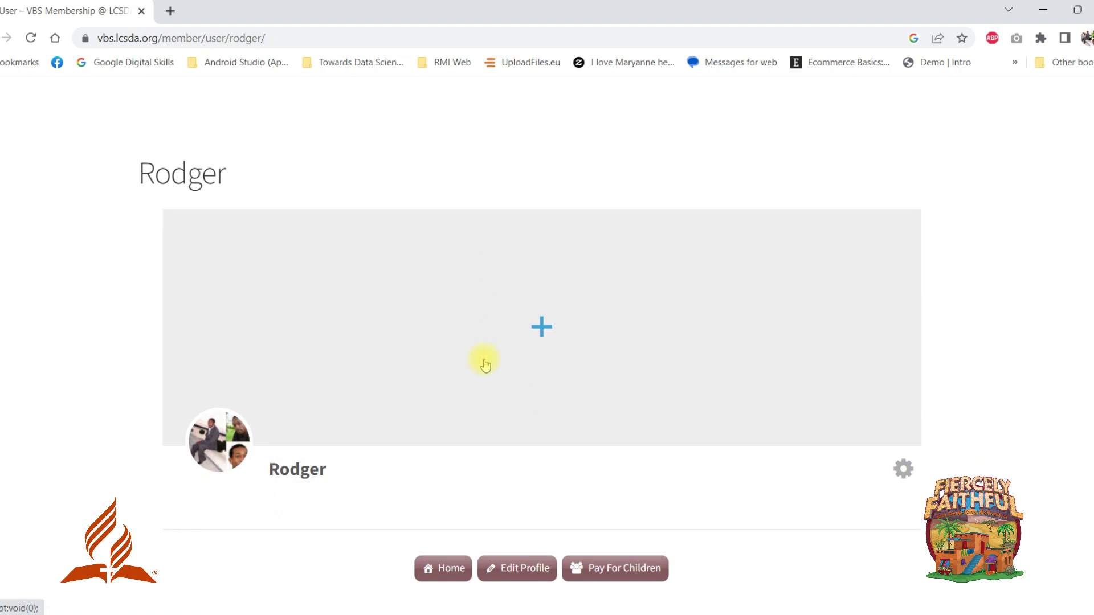
scroll(459, 393, down, 1)
scroll(455, 490, down, 3)
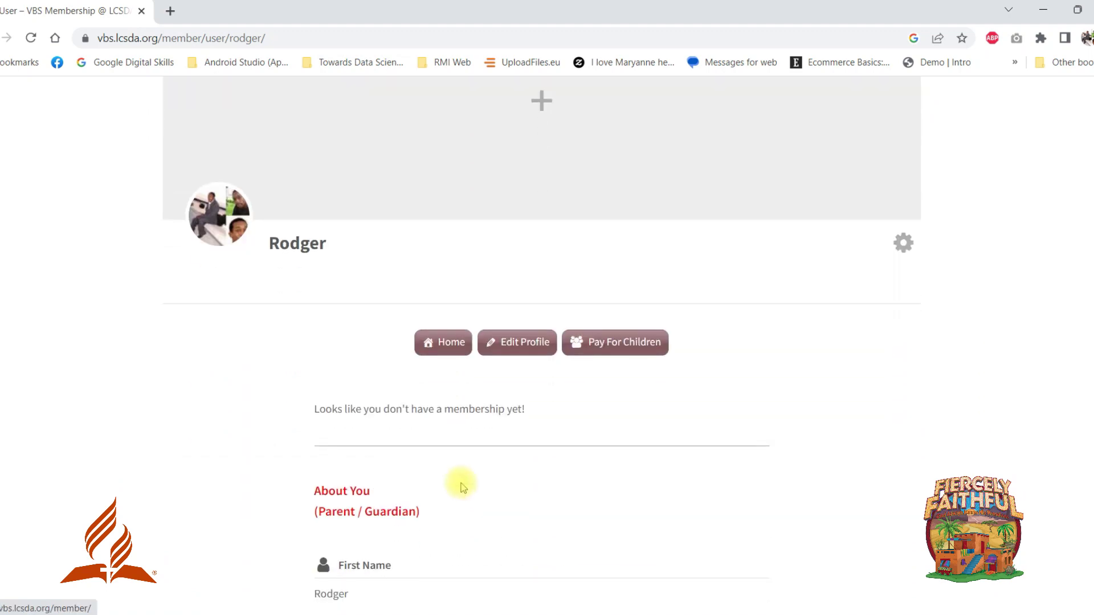
scroll(454, 405, down, 2)
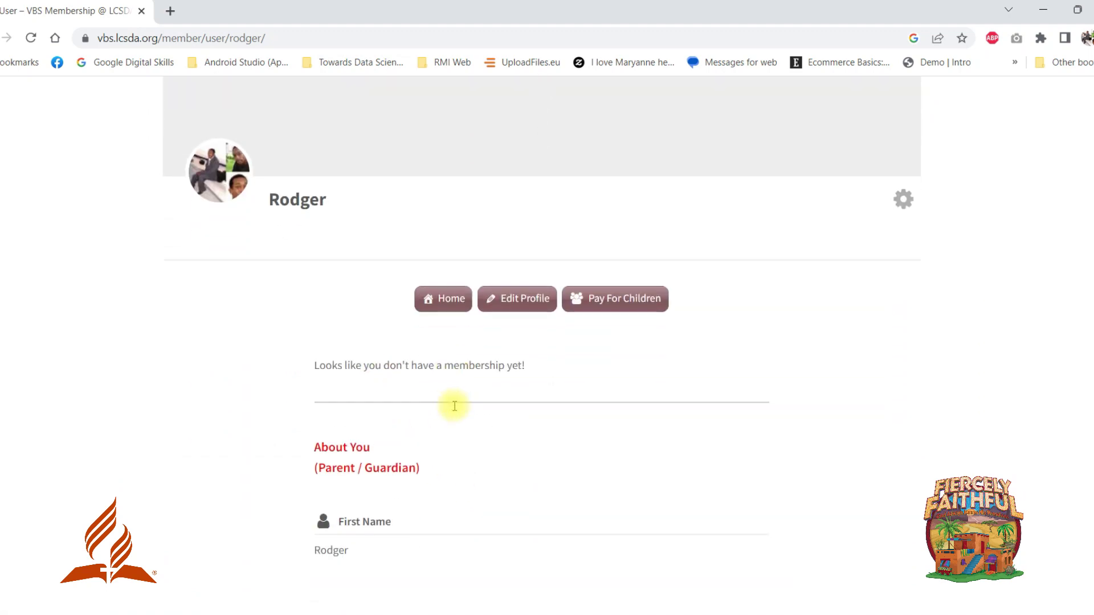
scroll(478, 369, up, 2)
click(496, 345)
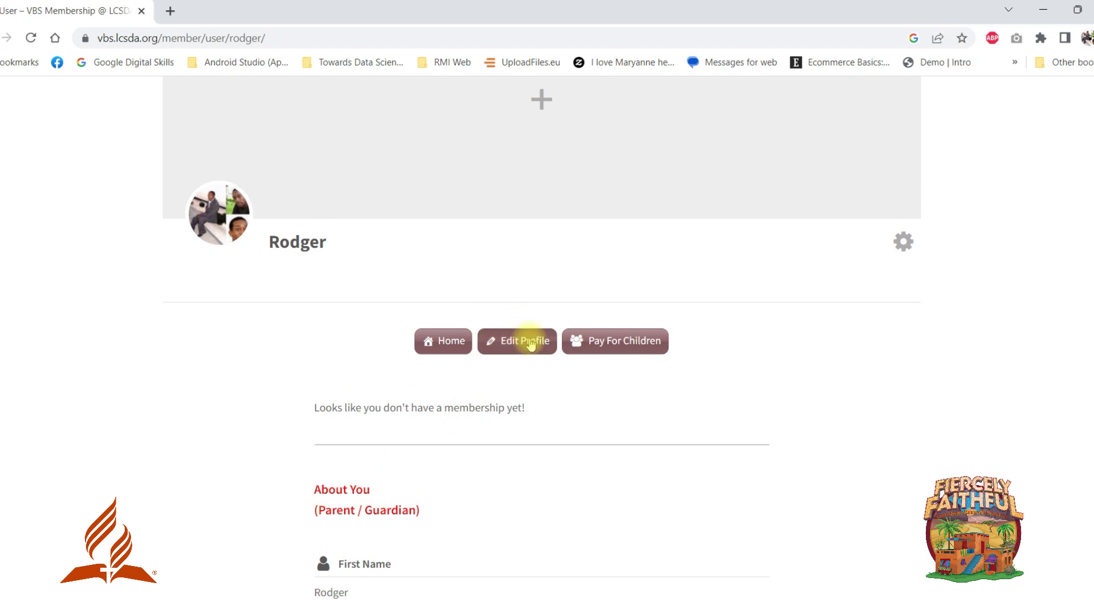
Set parent title Mr., gender Male, marital status Single; fill address and phone, clearing the Airtel number.
click(322, 278)
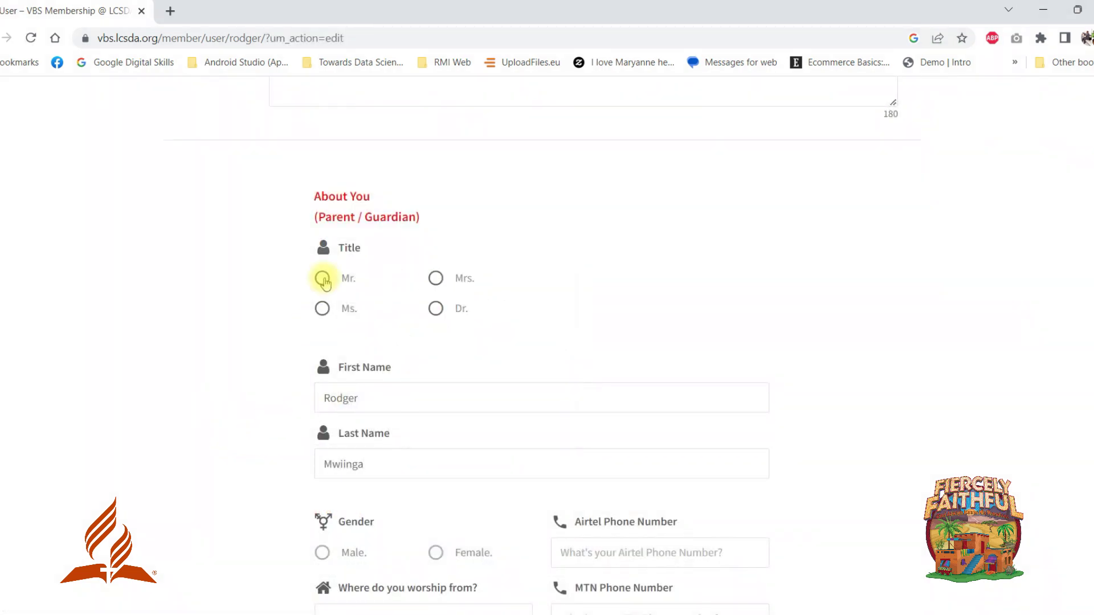
scroll(395, 313, down, 1)
scroll(342, 394, down, 1)
click(322, 401)
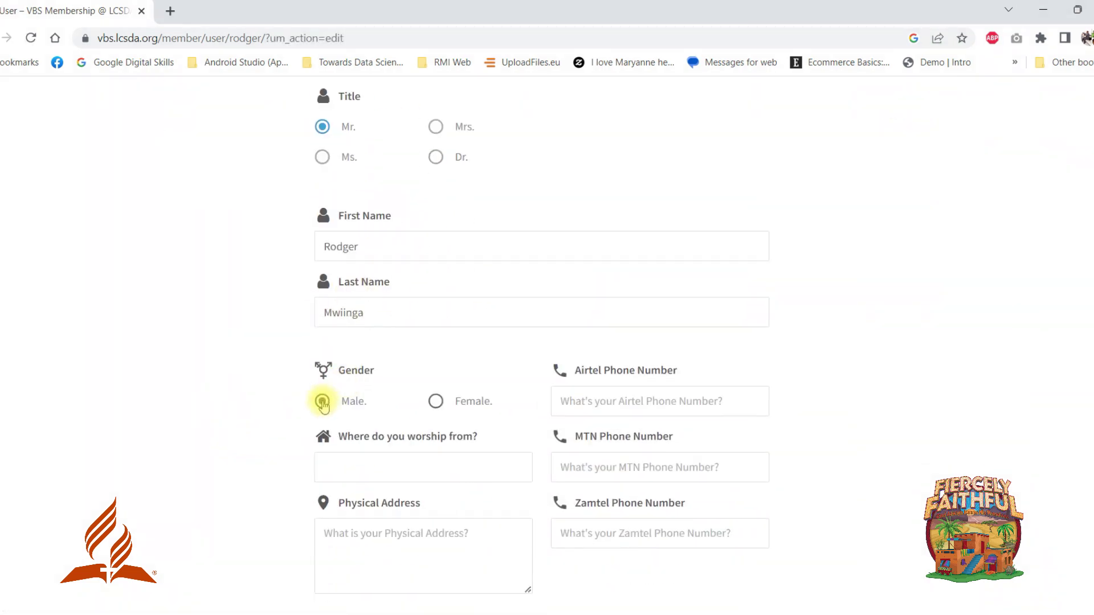
scroll(353, 433, down, 1)
click(386, 462)
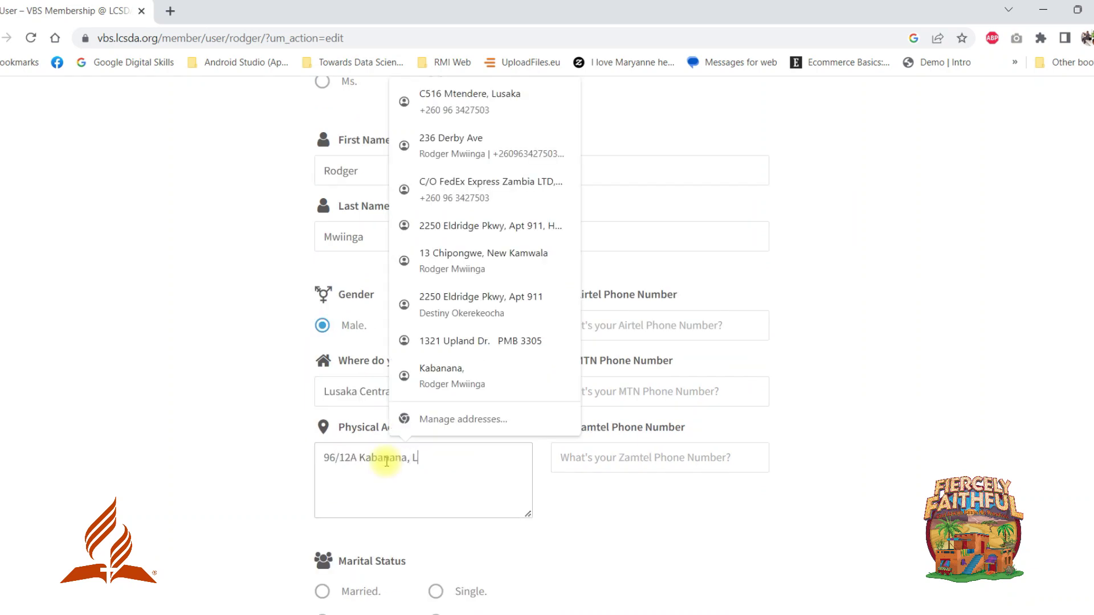
click(736, 338)
click(581, 376)
scroll(557, 398, down, 1)
scroll(557, 398, down, 1)
triple_click(595, 174)
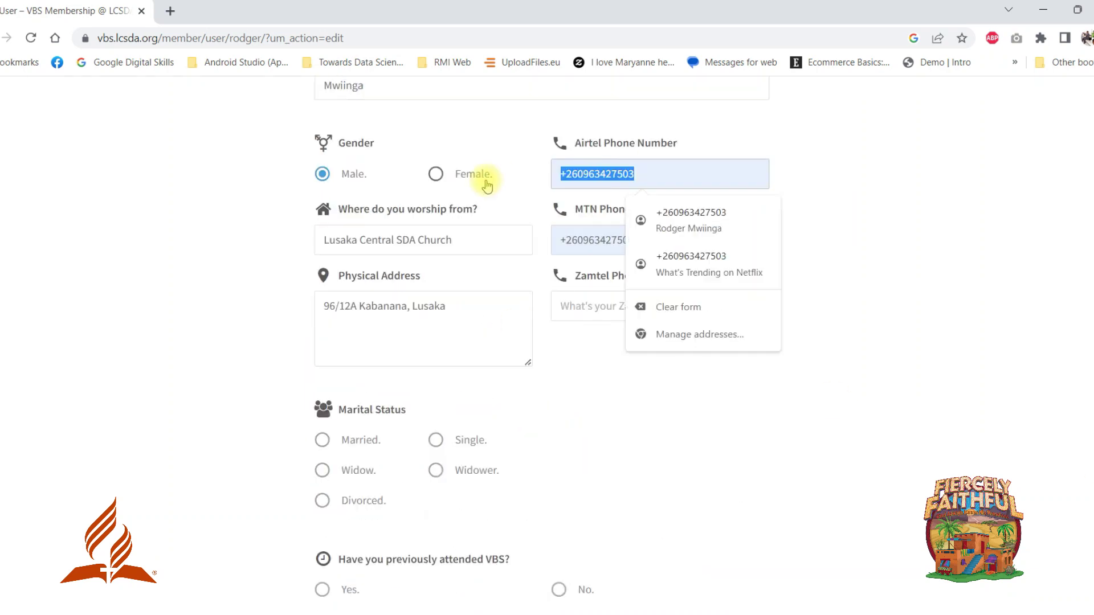
key(BackSpace)
click(440, 440)
Answer Yes to the parent having attended VBS and choose to add a first child.
scroll(418, 415, down, 2)
click(322, 439)
scroll(525, 445, down, 3)
click(559, 439)
scroll(558, 404, down, 2)
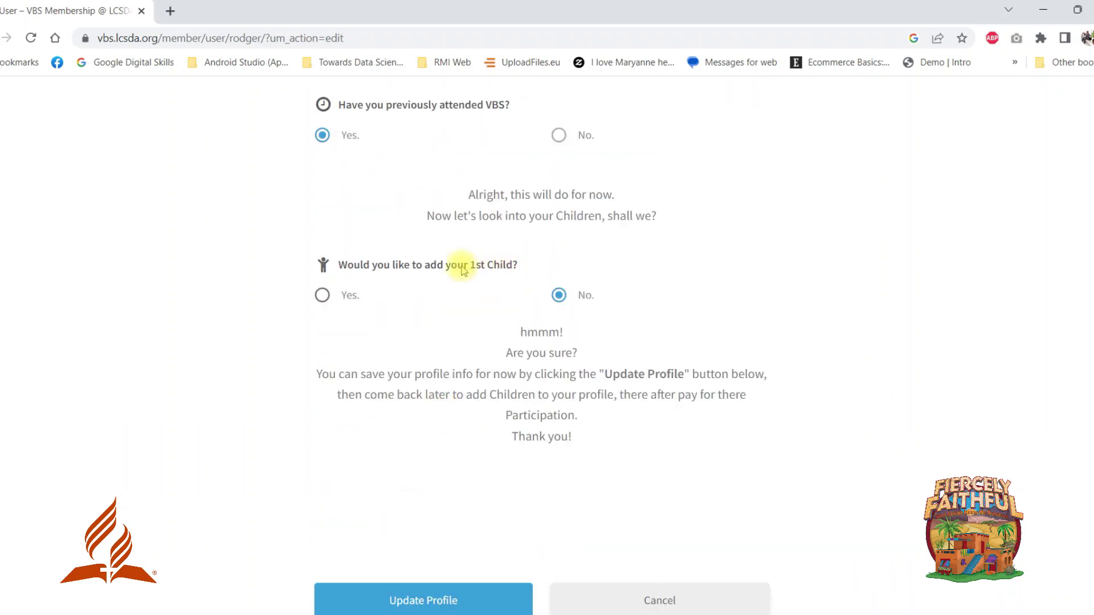
click(322, 295)
scroll(322, 297, down, 2)
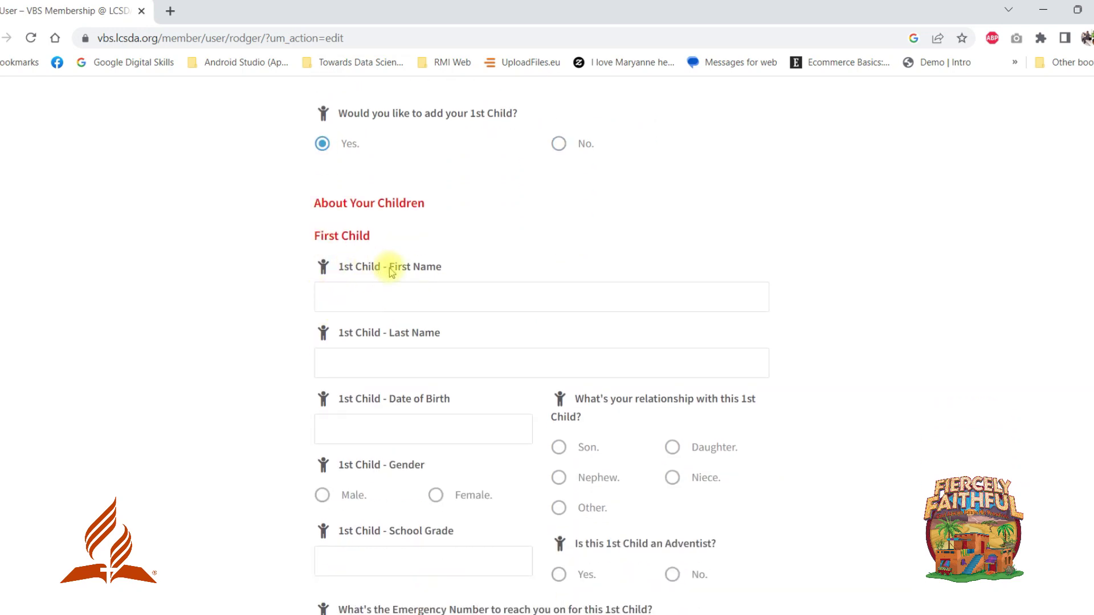
Enter the first child's first and last name and birth date, marked Male and Son.
click(413, 294)
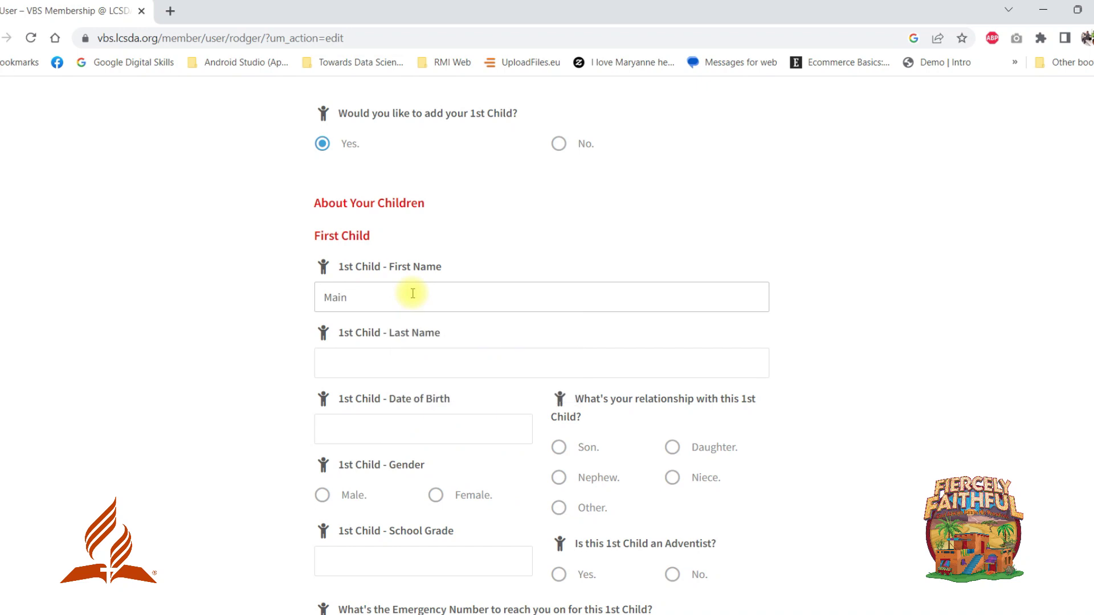
key(Tab)
key(Tab)
click(454, 361)
scroll(365, 389, down, 1)
click(365, 424)
click(561, 373)
scroll(411, 416, down, 1)
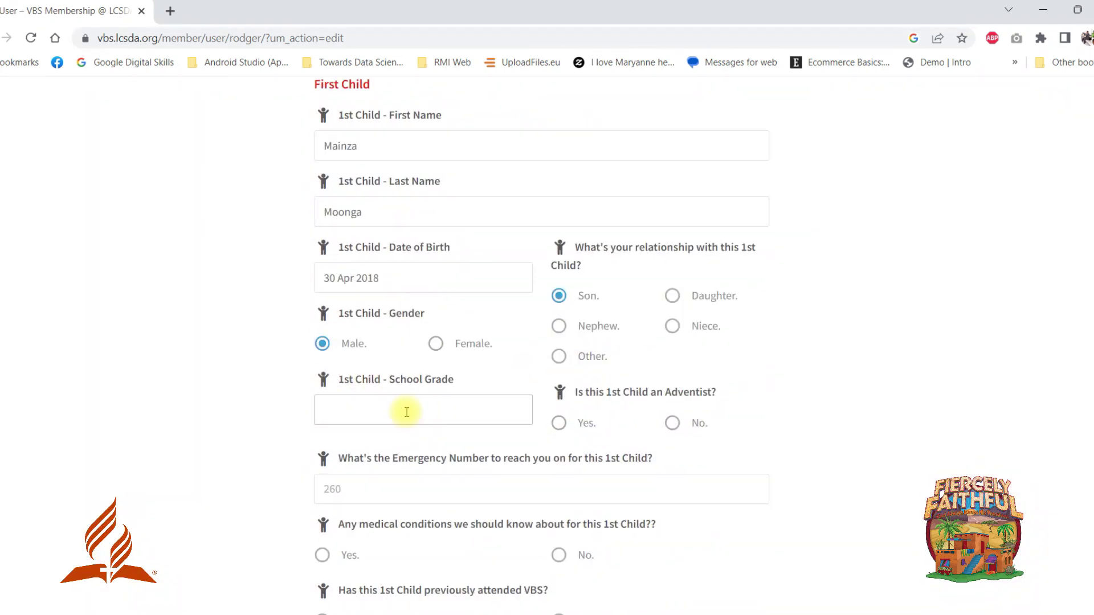
Mark the child Adventist, worshipping at Kabwata SDA, add emergency number and medical Yes with note.
click(672, 423)
click(559, 422)
click(595, 505)
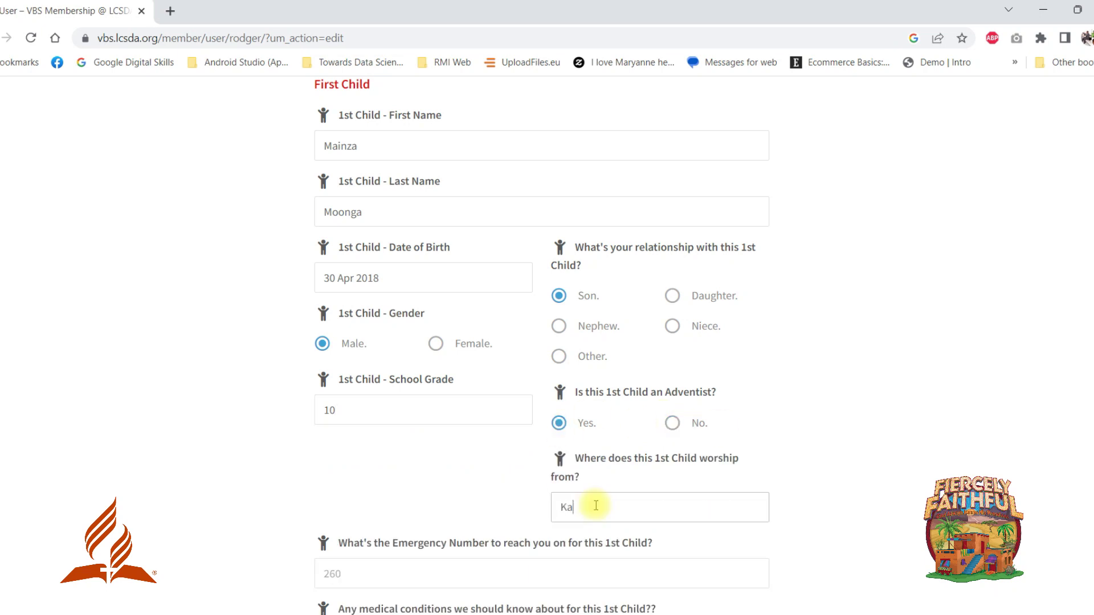
text(Kabwata SDA)
scroll(405, 503, down, 1)
click(405, 503)
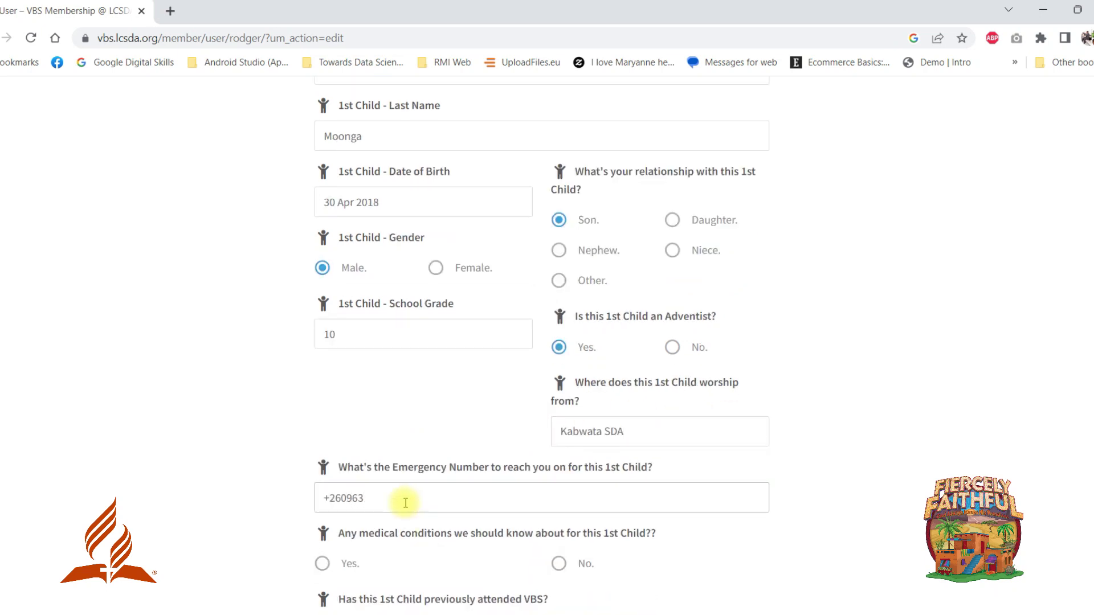
scroll(405, 503, down, 1)
click(558, 486)
scroll(558, 486, down, 2)
click(322, 336)
click(356, 405)
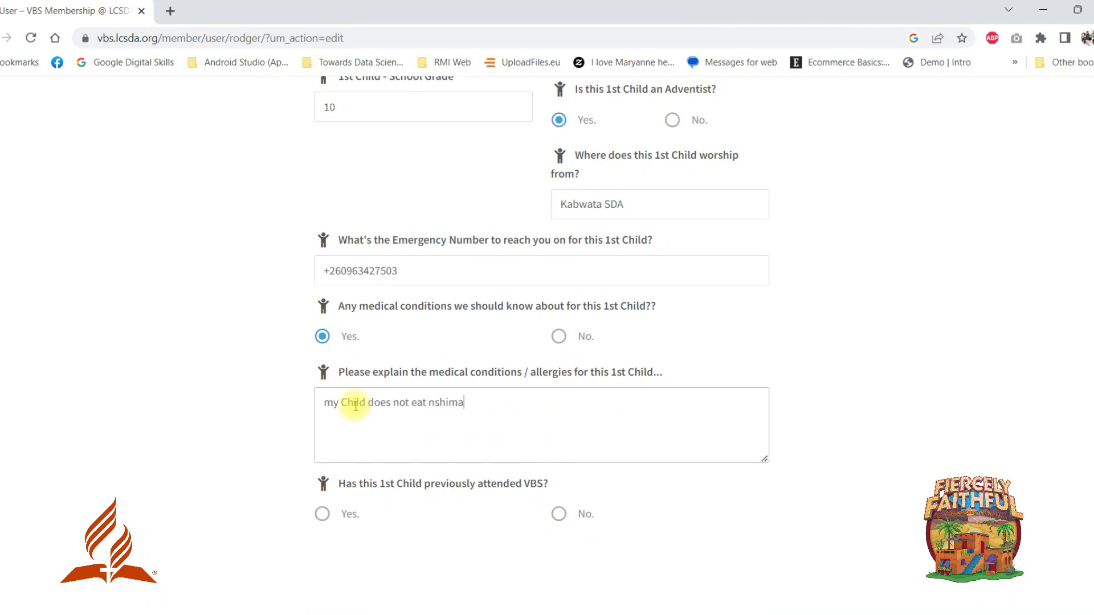
text(!)
Answer Yes to the first child's previous VBS attendance and choose to add a second child.
scroll(355, 406, down, 1)
click(558, 439)
click(322, 439)
scroll(322, 440, down, 2)
scroll(415, 439, down, 1)
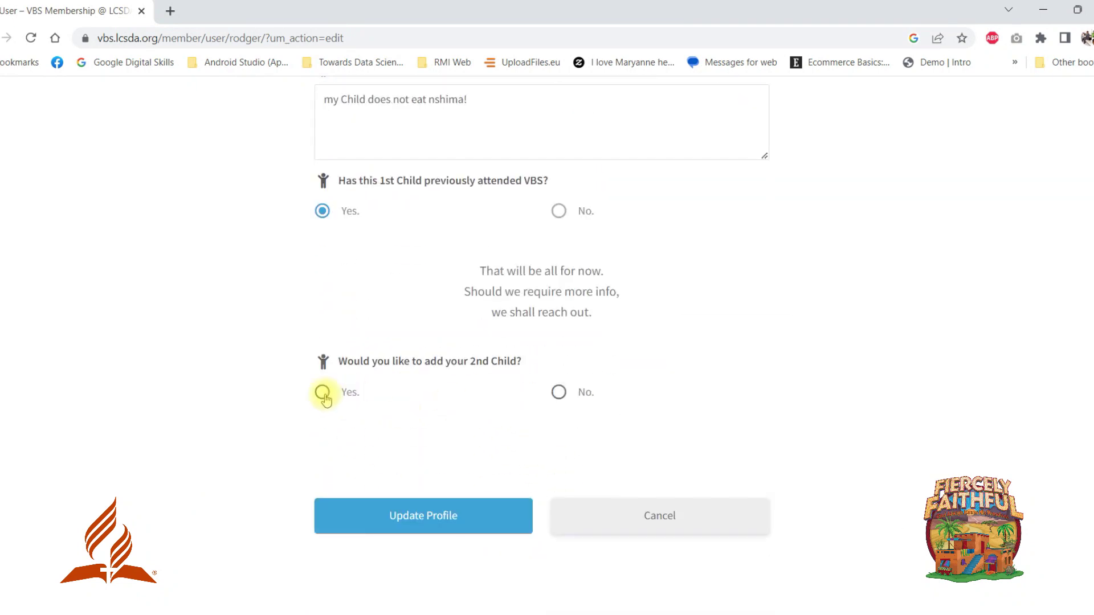
click(322, 392)
scroll(501, 361, down, 1)
click(480, 415)
key(Tab)
key(Tab)
click(417, 249)
scroll(570, 342, down, 3)
click(671, 340)
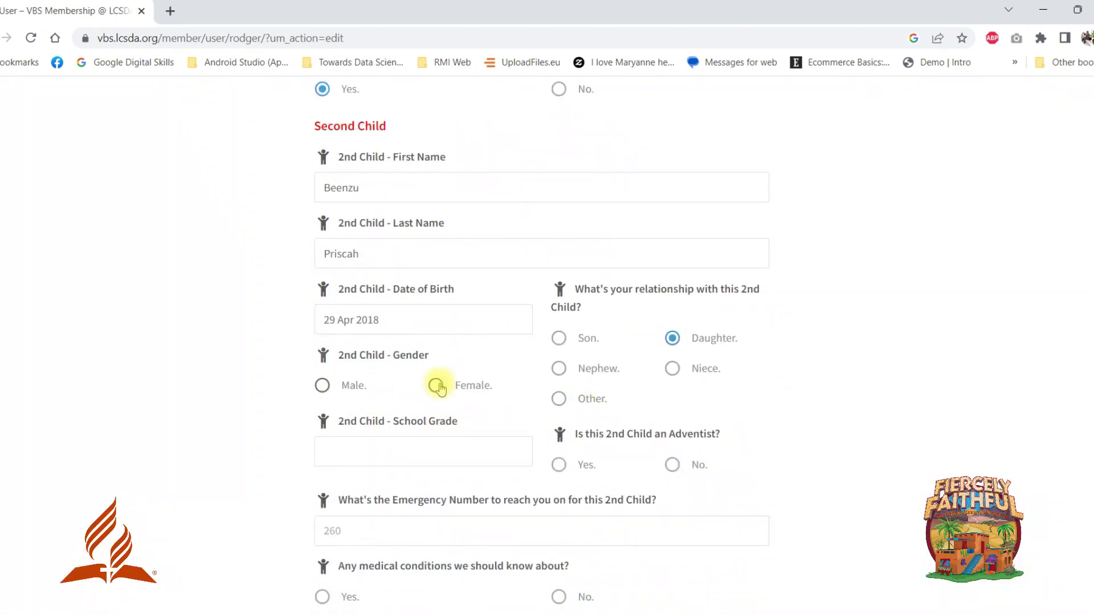
Mark the second child as female, grade 11, not Adventist, and enter the emergency phone number.
scroll(370, 413, down, 1)
click(378, 376)
text(11)
scroll(512, 342, down, 1)
click(672, 312)
click(587, 397)
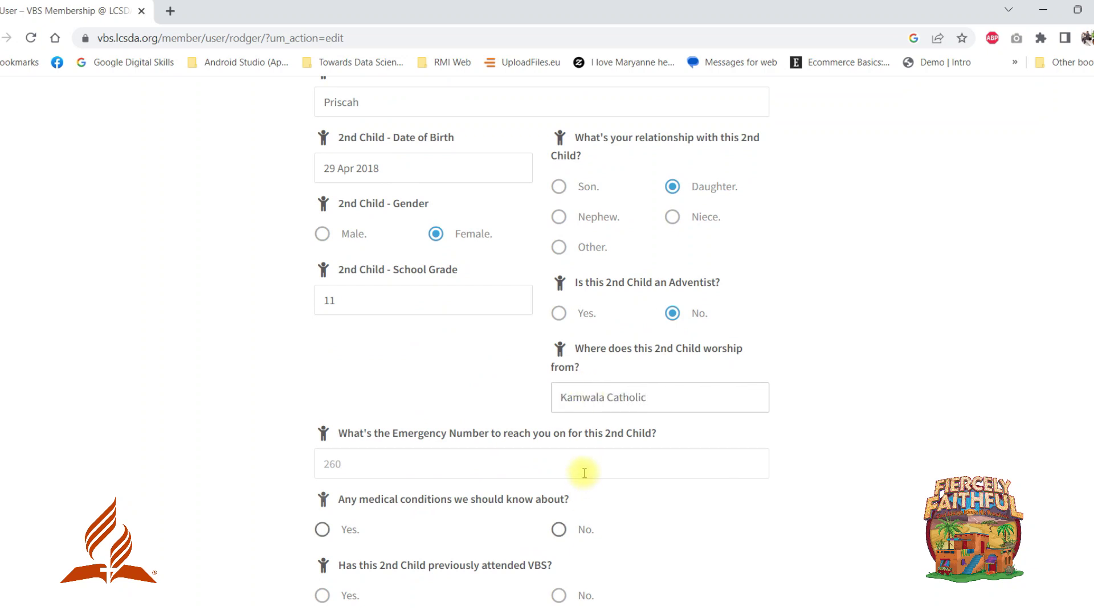
click(584, 472)
Answer No to the second child's medical conditions and previous VBS attendance.
scroll(569, 422, down, 2)
click(559, 376)
scroll(456, 398, down, 2)
click(559, 359)
scroll(399, 399, down, 2)
Add a third child: enter first and last name, born 9 Apr 2018, nephew, male.
click(322, 371)
scroll(342, 370, down, 2)
click(372, 308)
key(Tab)
click(417, 441)
click(459, 276)
click(556, 413)
click(321, 429)
Give the third child grade 12 and an emergency number, No medical conditions, Yes previous VBS.
click(361, 493)
text(12)
scroll(361, 484, down, 2)
click(361, 485)
scroll(362, 456, down, 1)
text(26)
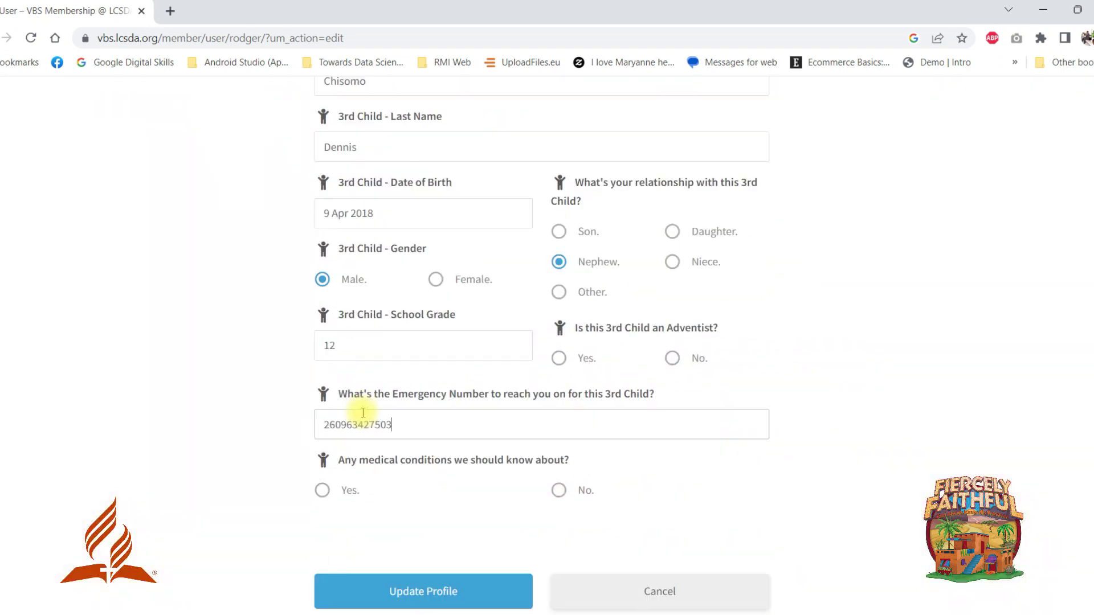
scroll(363, 413, down, 1)
click(558, 415)
scroll(559, 415, down, 1)
click(323, 477)
scroll(323, 476, down, 4)
Add a fourth child with first and last name, birth date, relationship niece, female.
click(323, 331)
click(376, 425)
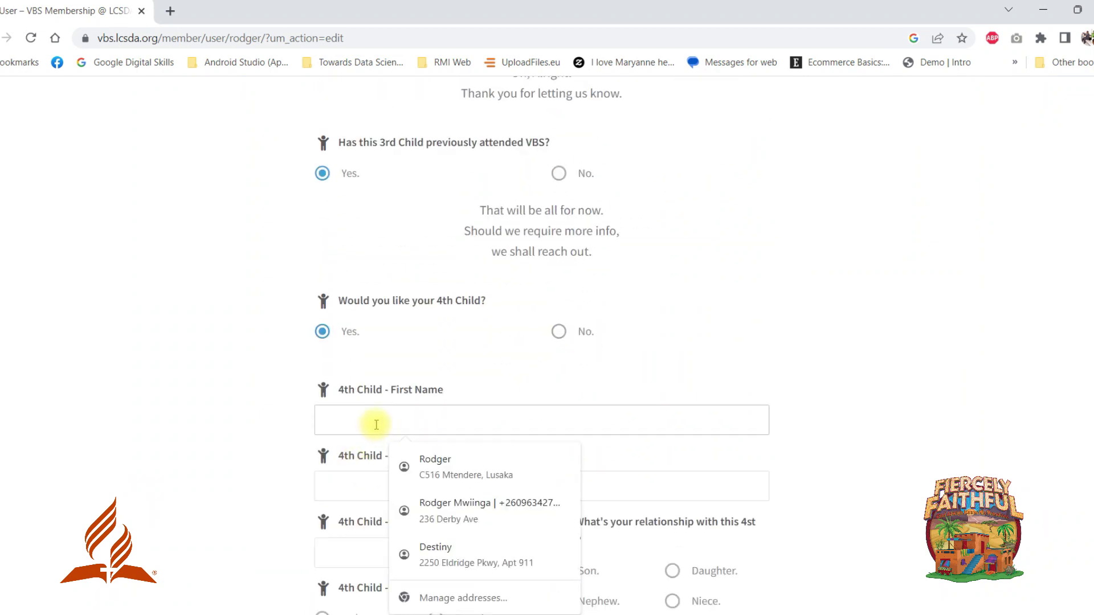
key(Tab)
key(Tab)
click(417, 317)
scroll(625, 369, down, 4)
click(672, 374)
click(435, 392)
Give the fourth child grade 13 and an emergency number, No medical conditions, No previous VBS.
click(399, 457)
text(13)
scroll(399, 456, down, 3)
click(385, 386)
text(96)
click(559, 451)
scroll(558, 450, down, 3)
click(560, 437)
scroll(560, 437, down, 3)
Add a fifth child with names filled from suggestions and birth date 29 Apr 2018.
click(337, 444)
scroll(336, 443, down, 5)
click(410, 227)
click(424, 267)
click(424, 265)
Mark the fourth child Adventist at Brentwood SDA, the third not Adventist at Kabwata Church.
scroll(410, 471, up, 13)
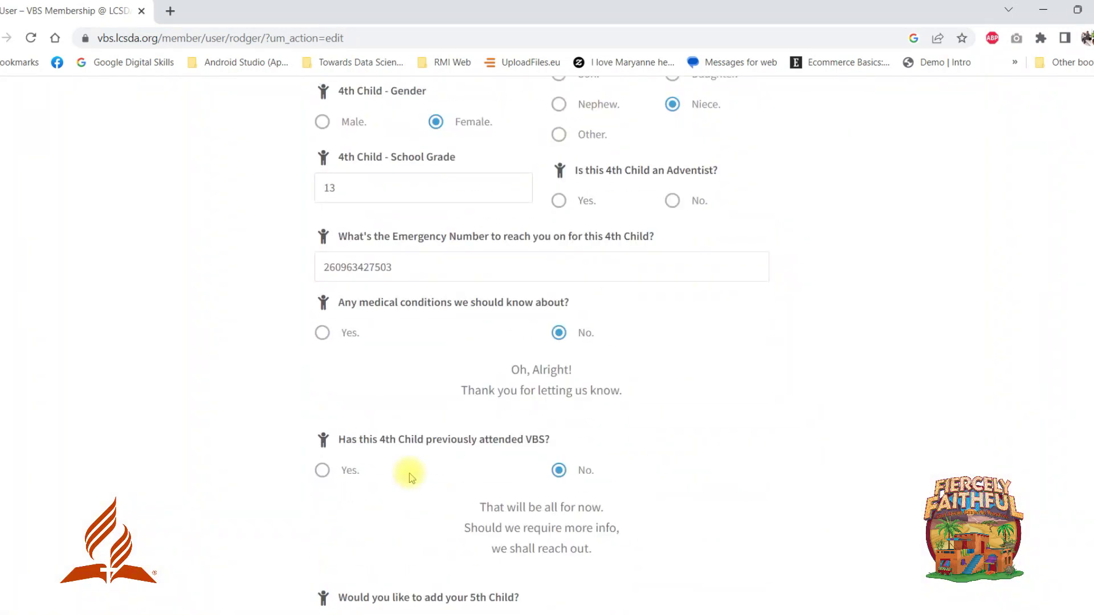
click(559, 243)
click(584, 331)
text(Brentwood SDA)
scroll(585, 331, up, 13)
click(672, 206)
click(619, 291)
text(Kabwata Church)
Answer No to the fifth child's medical and VBS questions, then save with Update Profile.
scroll(618, 290, up, 13)
scroll(682, 301, down, 20)
scroll(512, 342, up, 1)
click(559, 384)
scroll(379, 387, down, 3)
click(558, 371)
scroll(365, 298, down, 3)
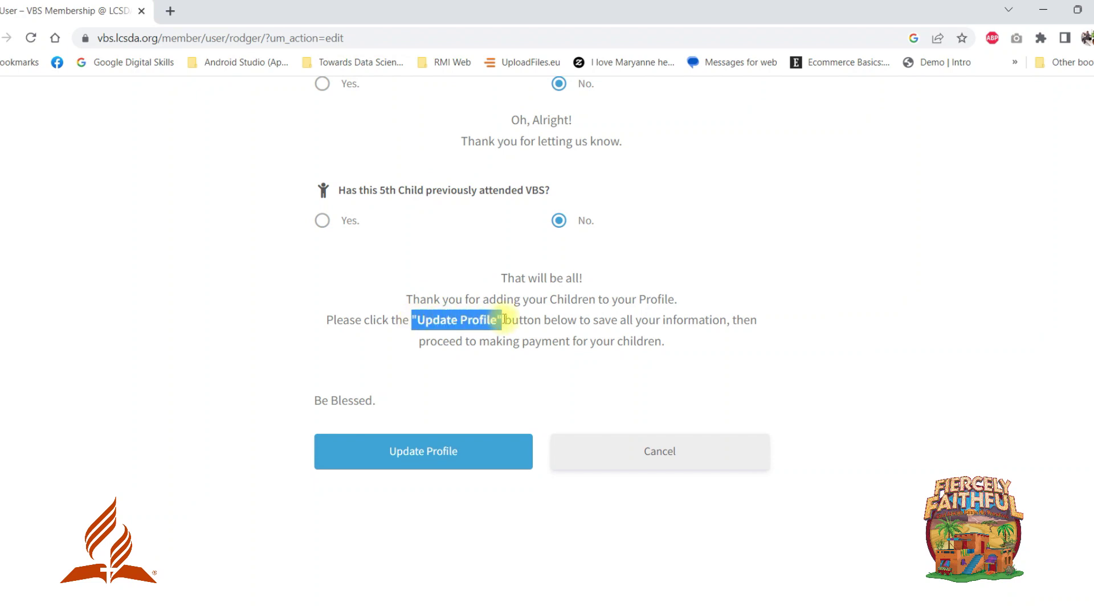
scroll(450, 342, down, 1)
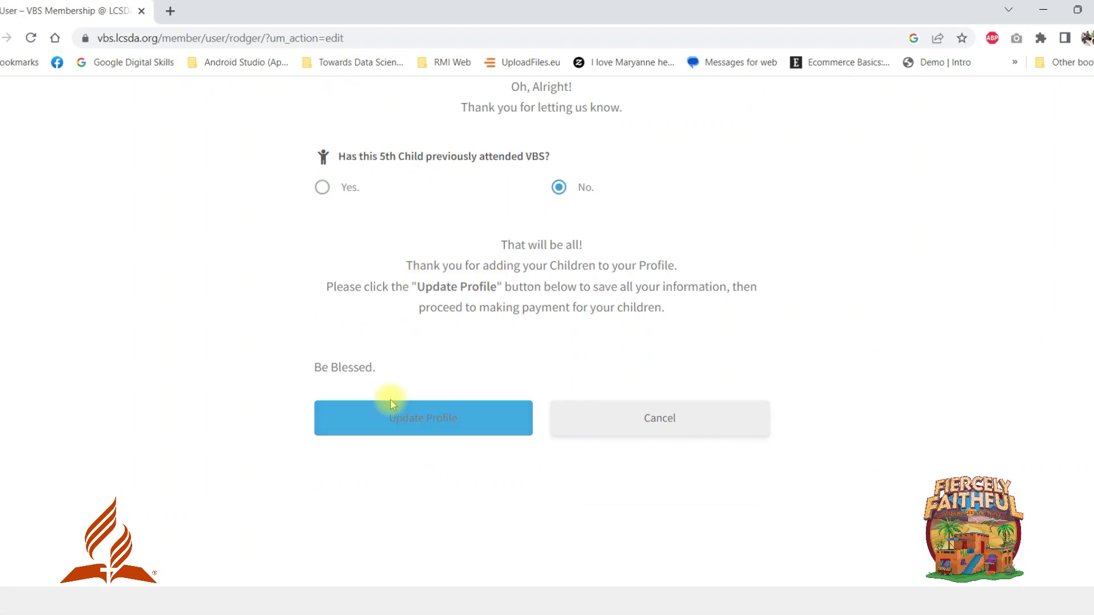
click(419, 420)
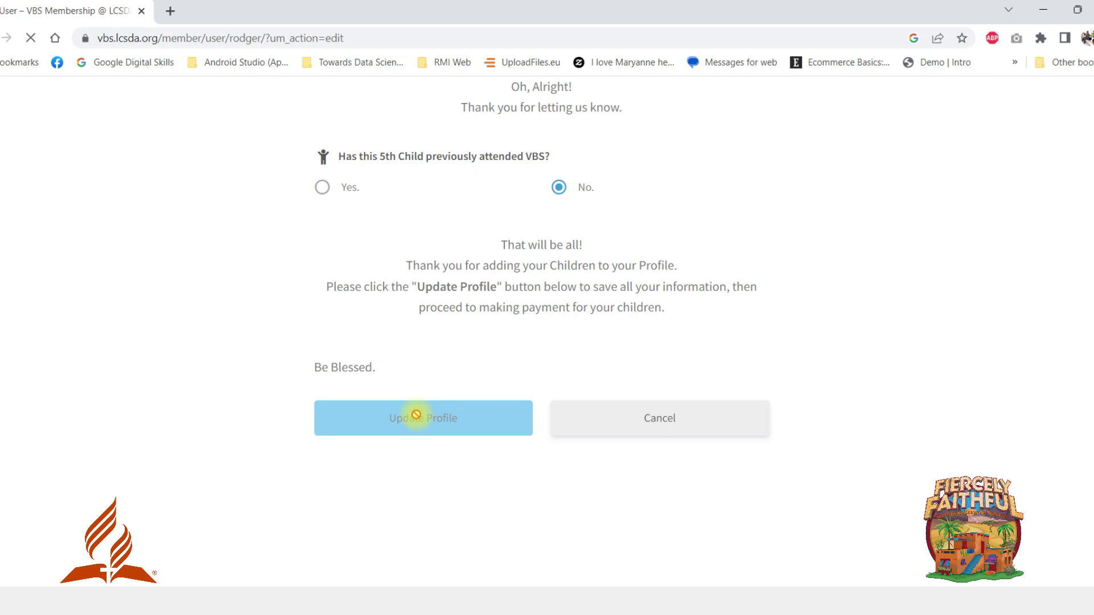
Scroll through the About You section and the five children's entries, then back to the header.
scroll(411, 408, down, 5)
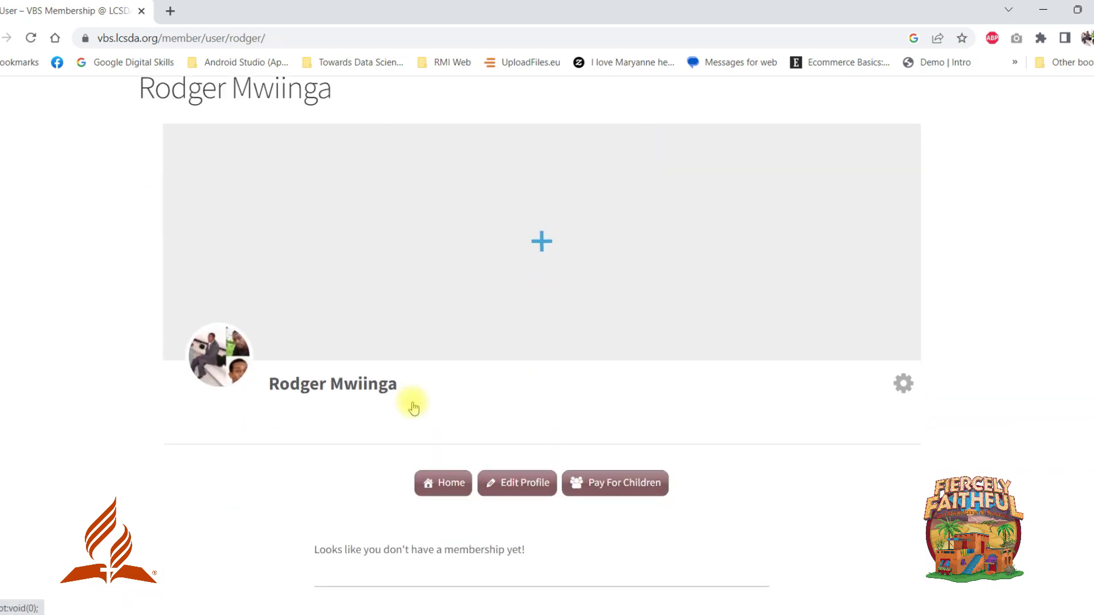
scroll(412, 405, down, 8)
scroll(579, 324, down, 10)
scroll(500, 327, down, 10)
scroll(448, 365, down, 13)
scroll(448, 366, down, 11)
scroll(431, 378, down, 10)
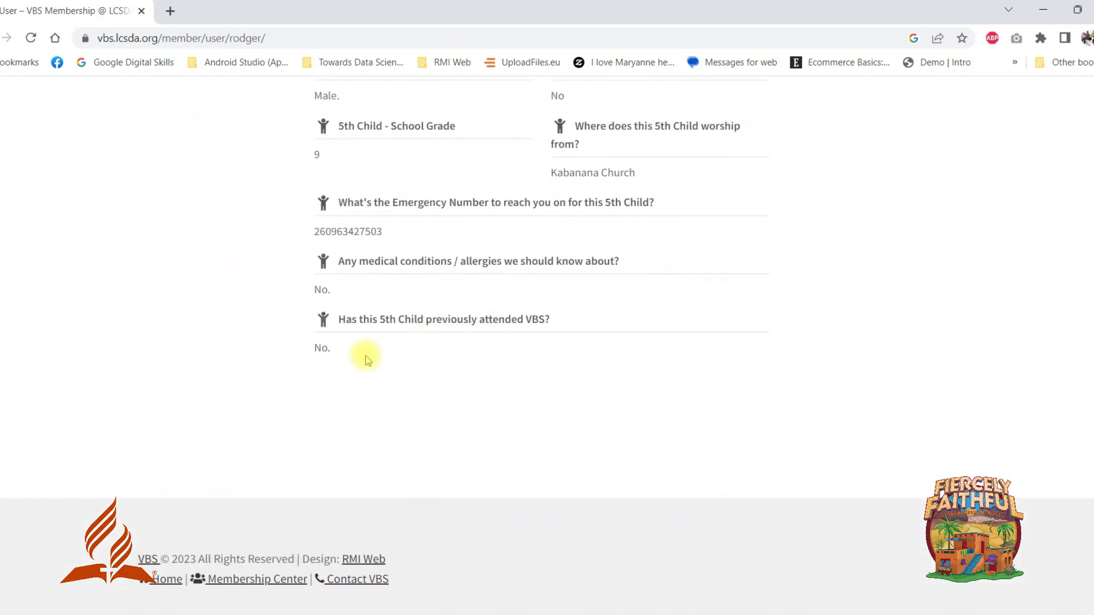
scroll(368, 360, up, 20)
scroll(367, 360, up, 18)
scroll(541, 348, up, 8)
drag(1089, 212, 1089, 159)
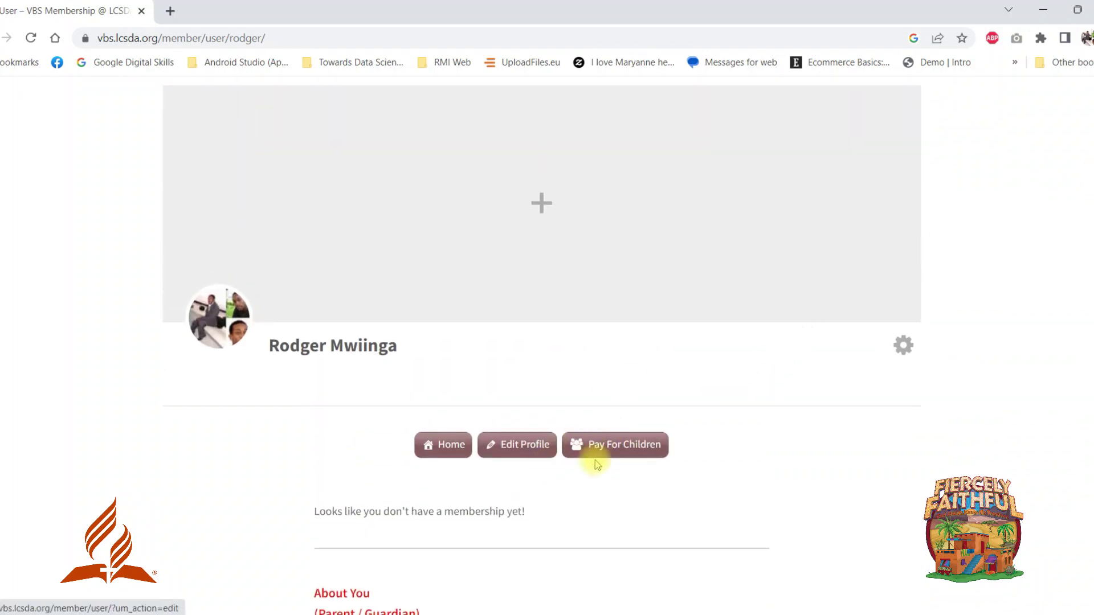
Start Pay For Children with the Non Adventist Member option for 5 children.
click(621, 452)
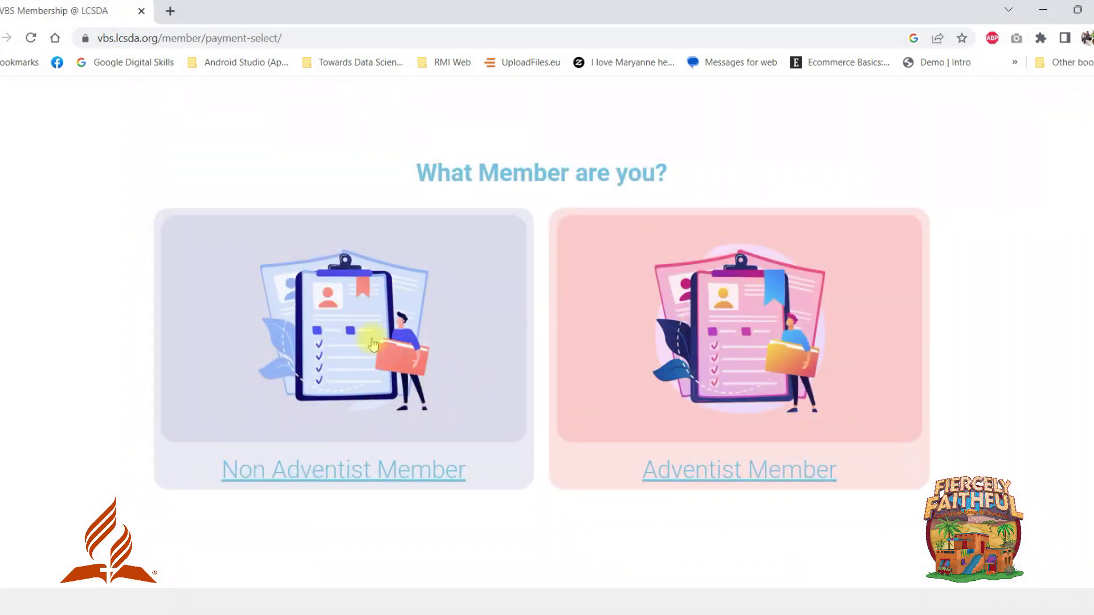
click(359, 336)
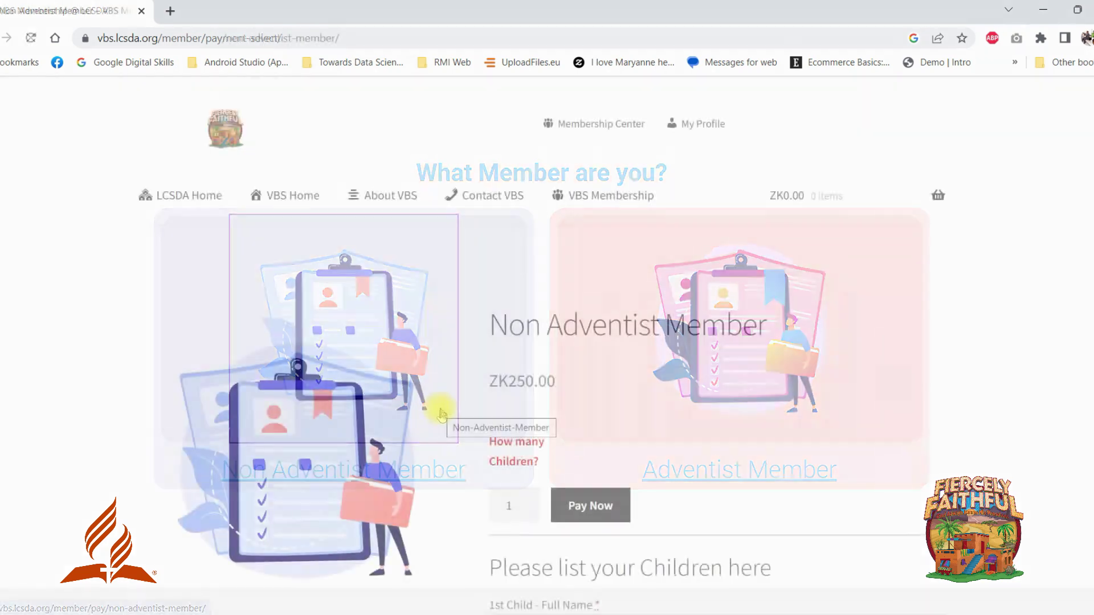
scroll(548, 466, down, 1)
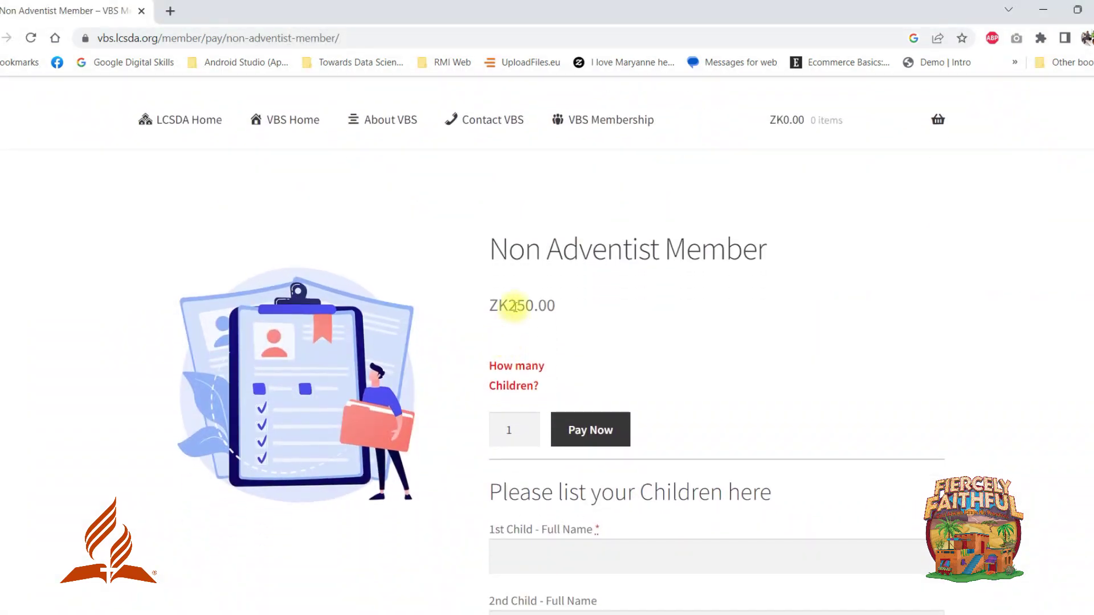
click(527, 425)
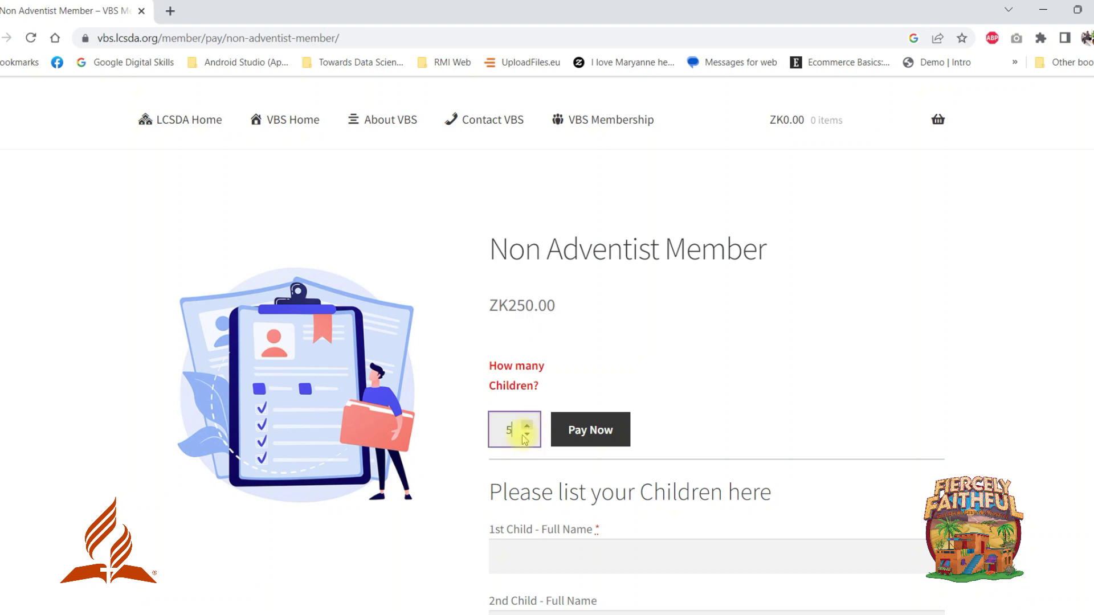
scroll(519, 436, down, 4)
Enter each of the five children's names in the Full Name fields.
click(525, 330)
key(Tab)
key(Tab)
key(Tab)
key(Tab)
scroll(532, 336, up, 1)
Proceed to checkout and autofill the last name, address, phone and email from a saved address.
click(601, 273)
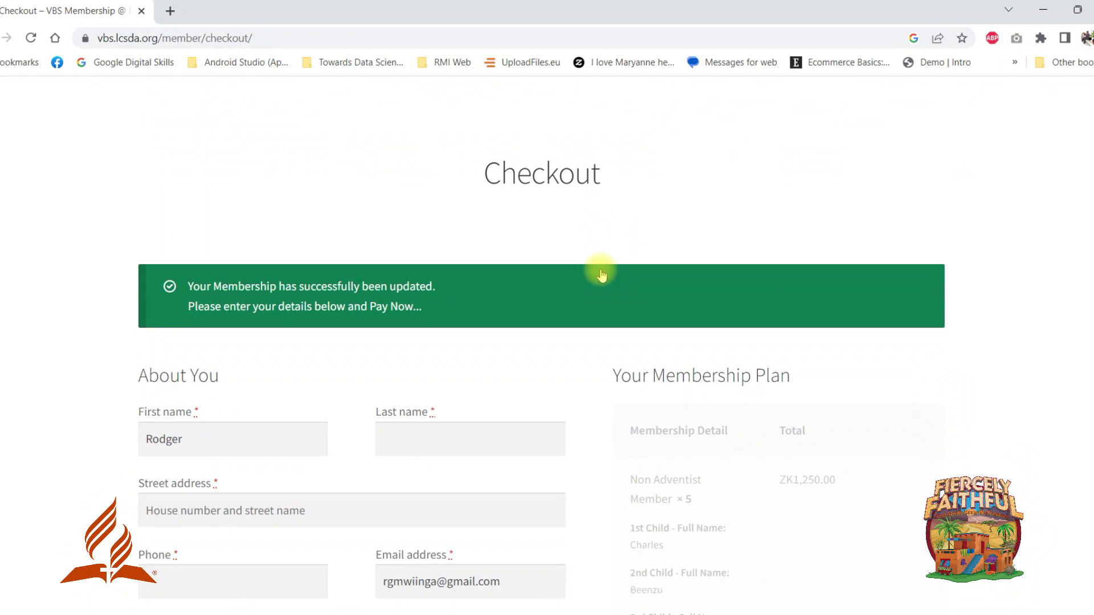
scroll(512, 245, down, 1)
click(444, 215)
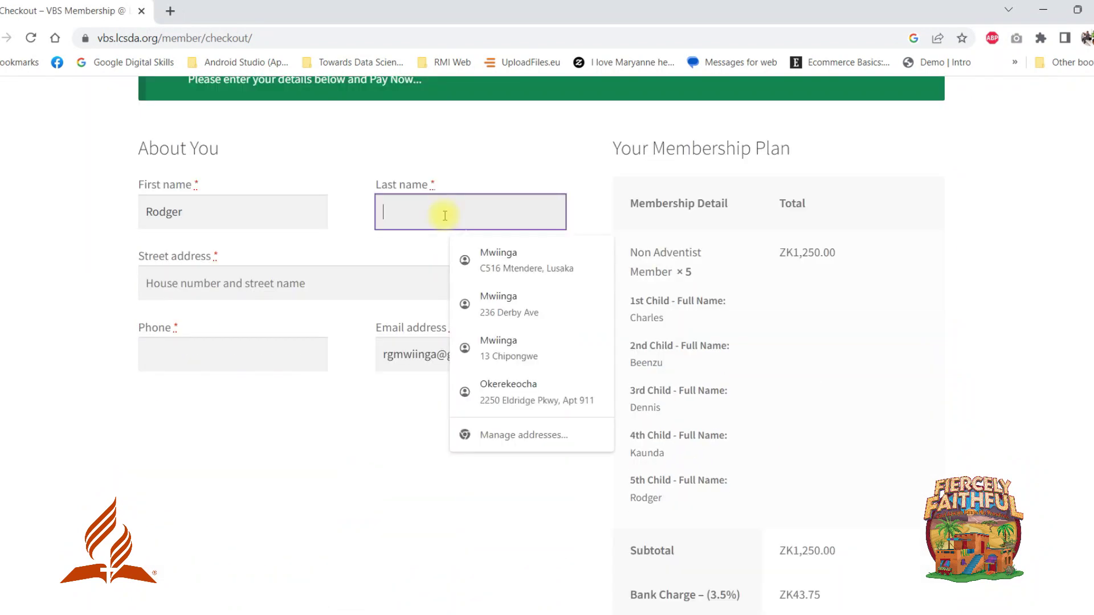
click(464, 252)
drag(467, 354, 367, 352)
click(384, 437)
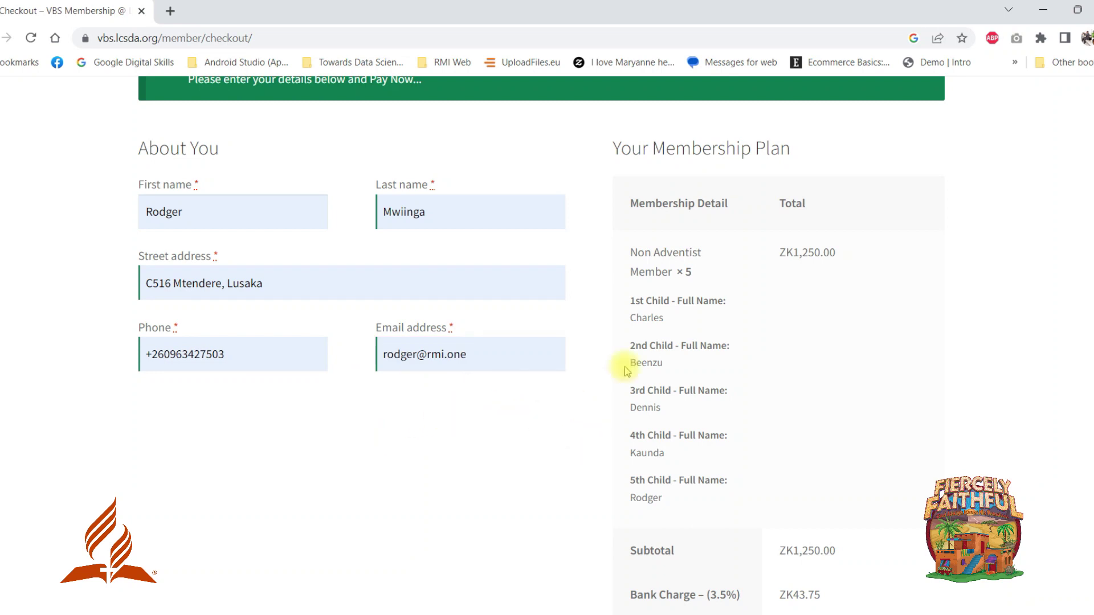
Review the ZK1,293.75 total and submit the order with Pay Now.
scroll(655, 410, down, 5)
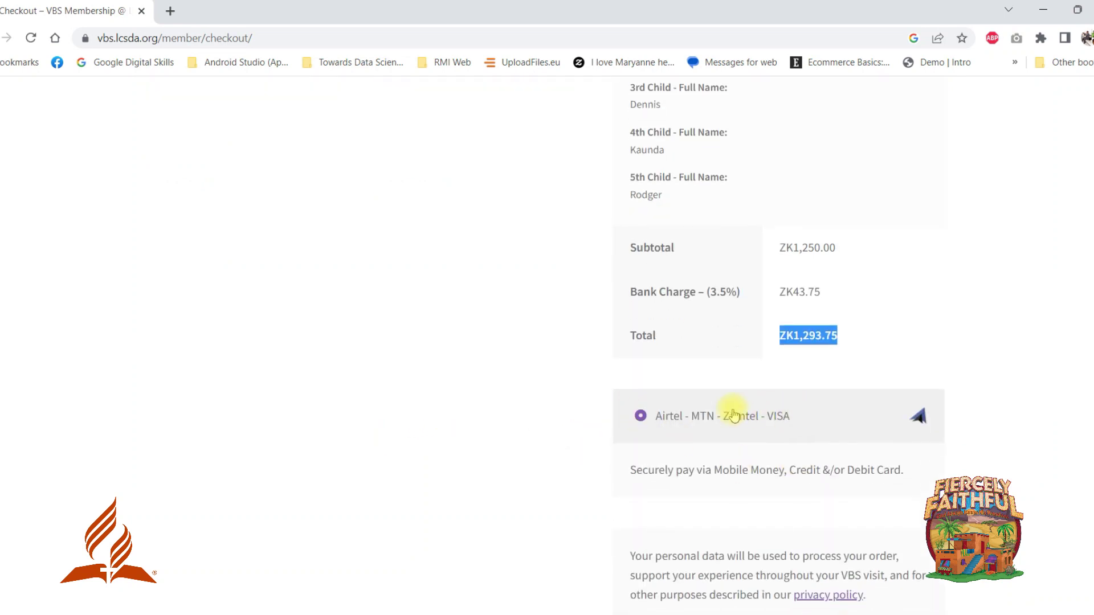
scroll(744, 420, down, 4)
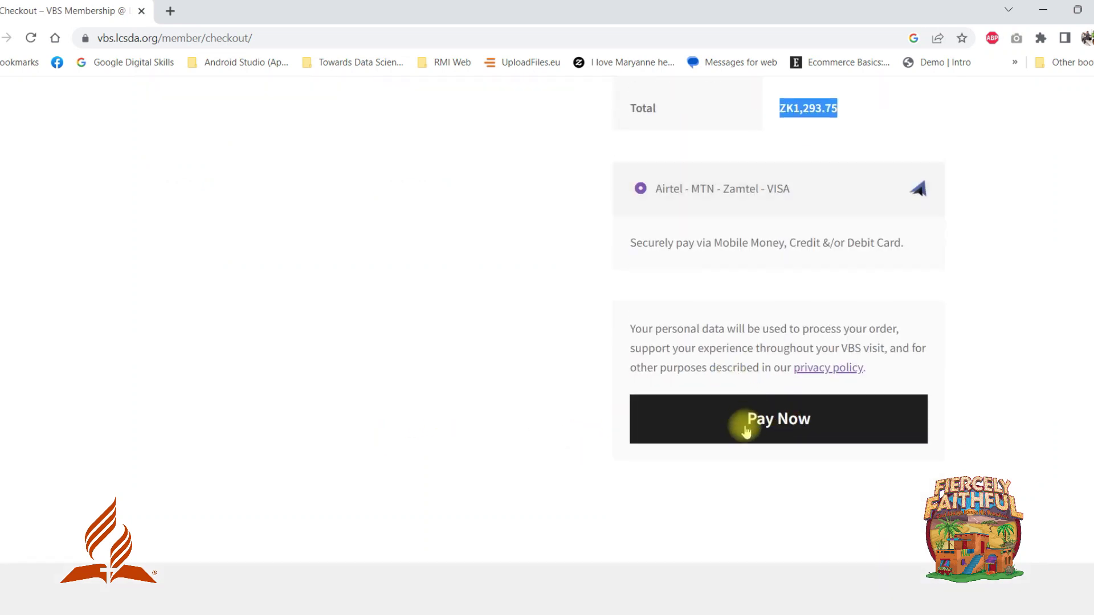
click(794, 421)
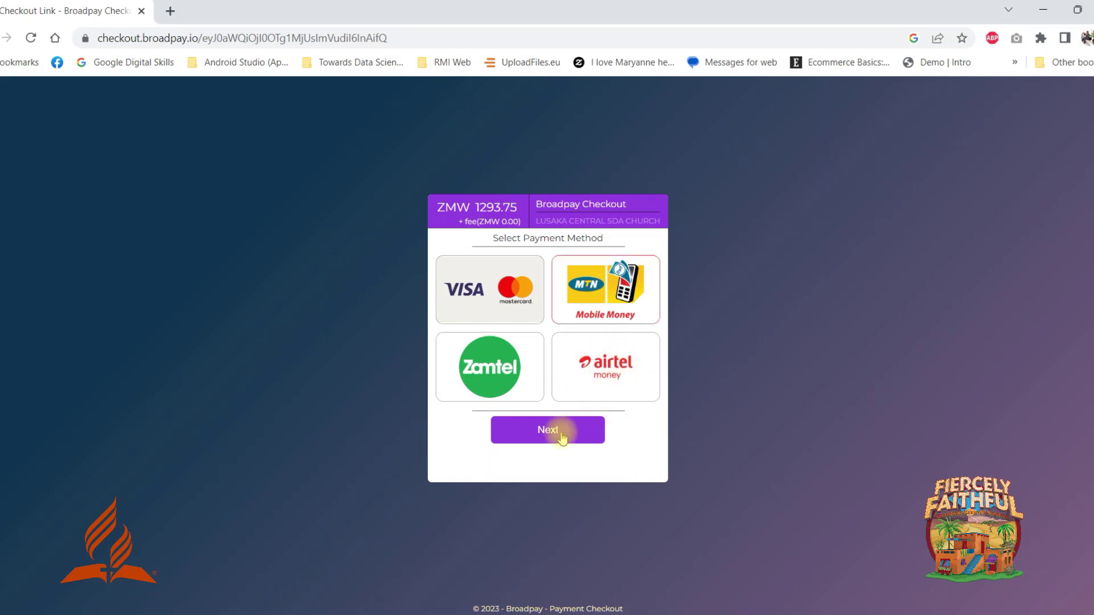
Choose MTN Mobile Money, enter the mobile wallet number, and submit the ZMW 1293.75 payment.
click(559, 434)
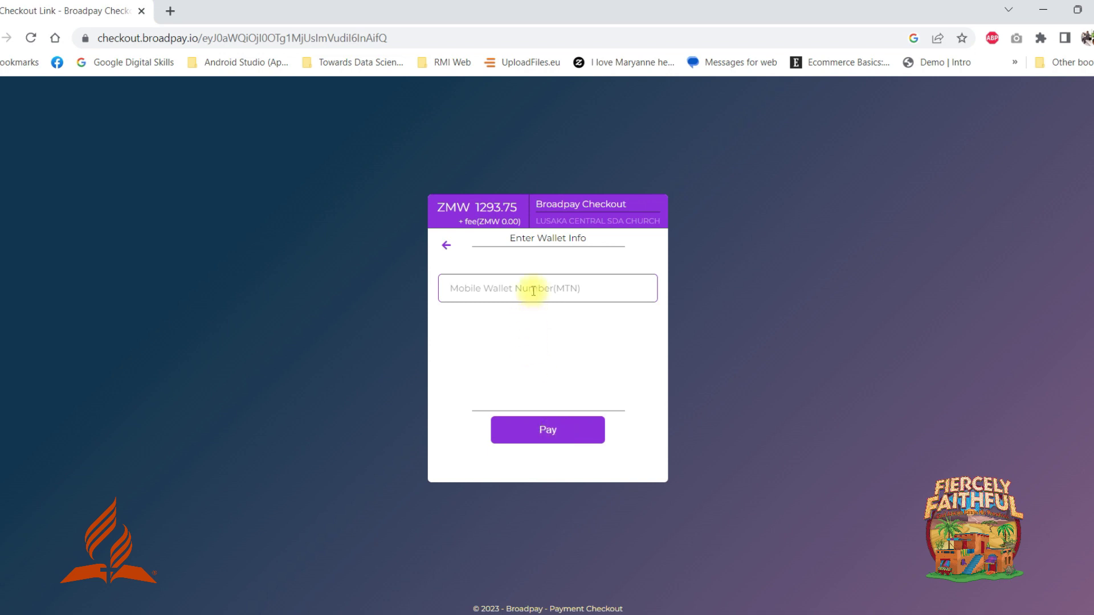
click(534, 291)
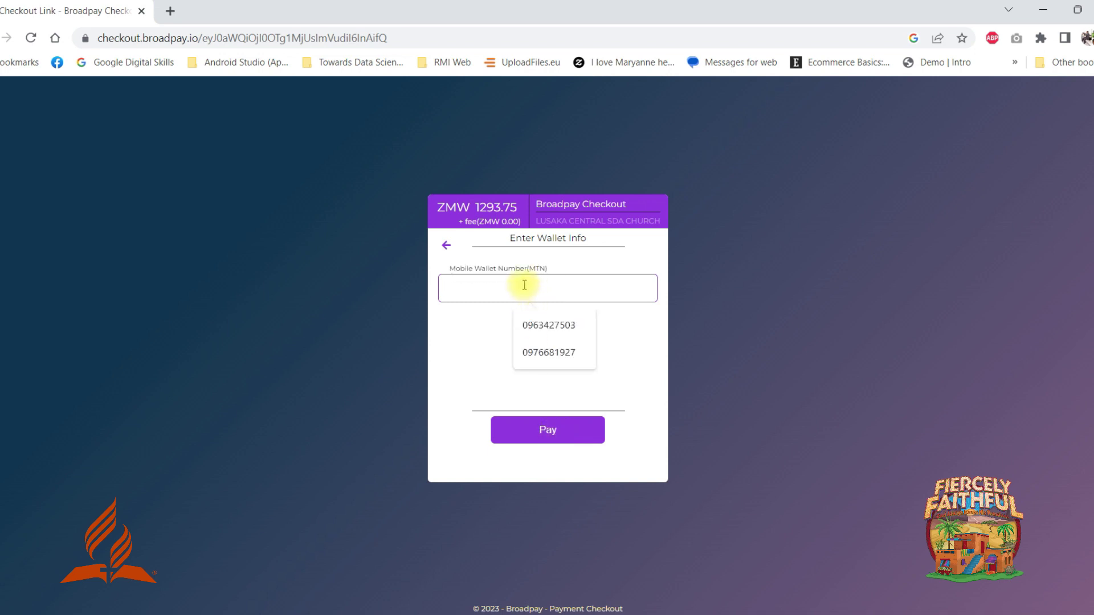
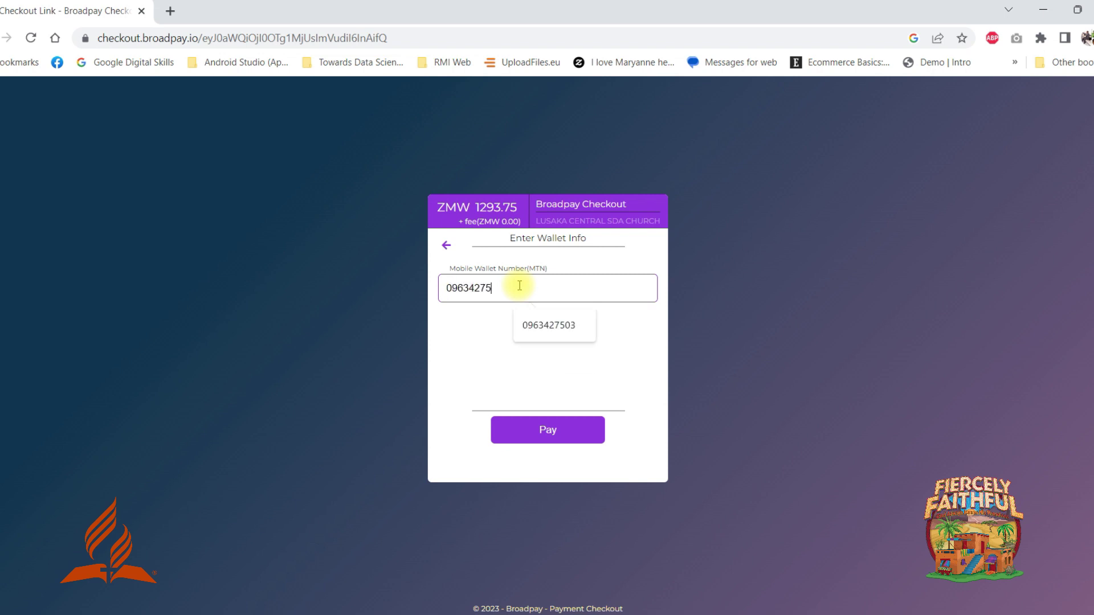
click(566, 436)
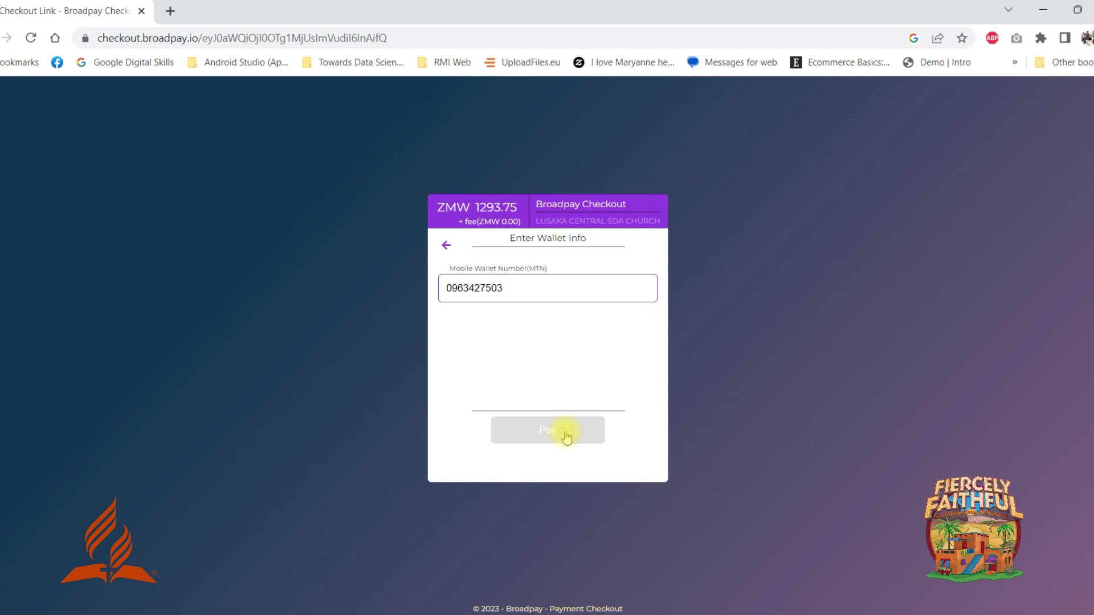